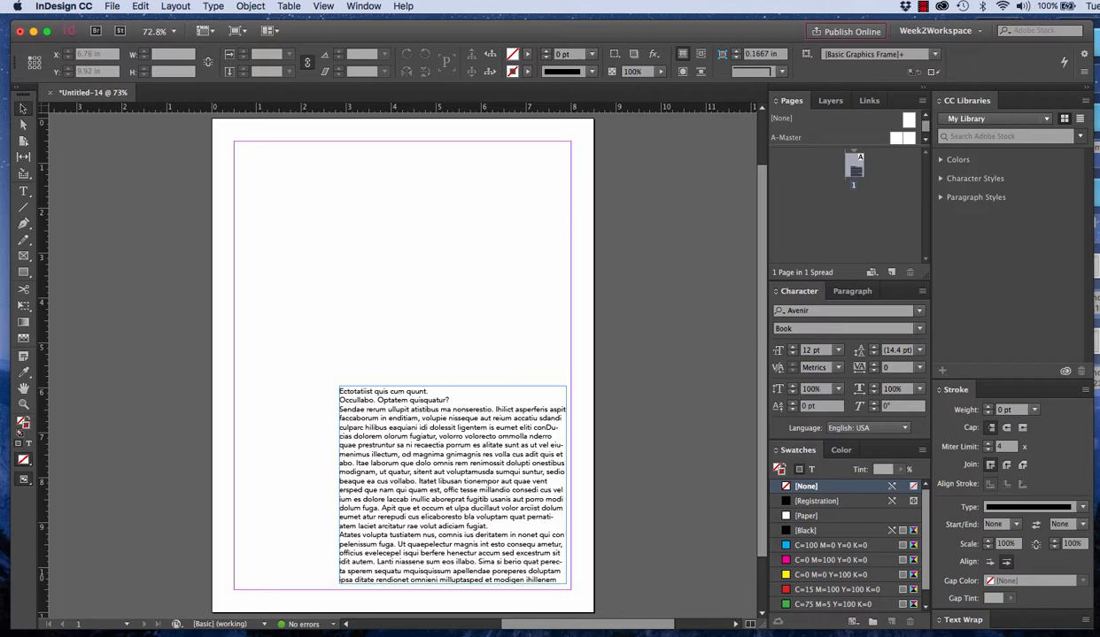
# Select the text frame and look at the CMYK color mixer before returning to the swatch list
pyautogui.click(478, 442)
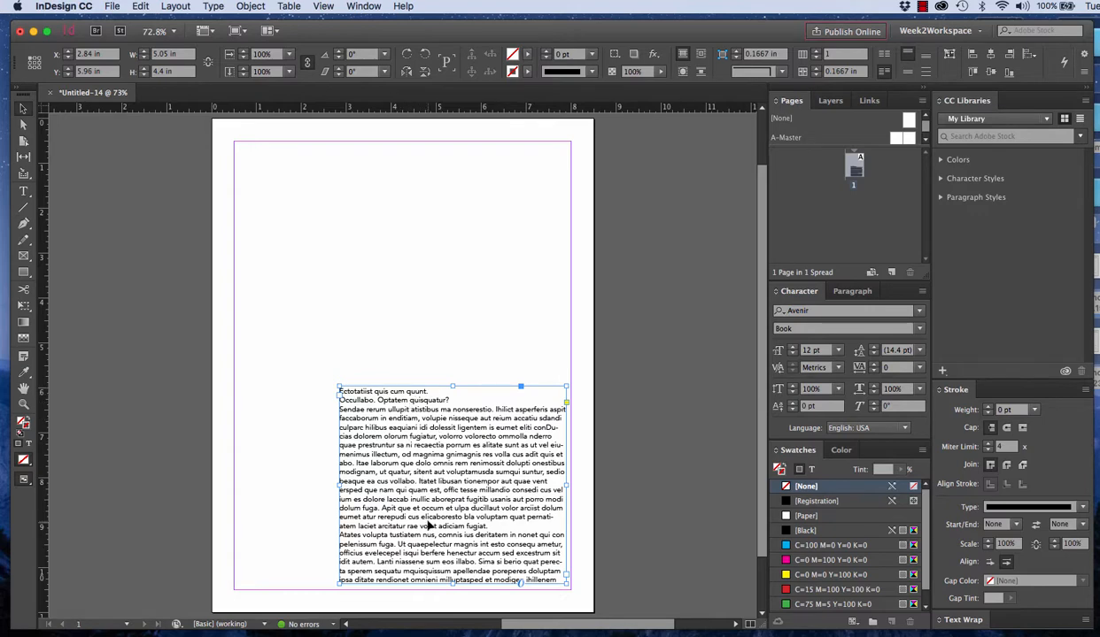
pyautogui.click(212, 6)
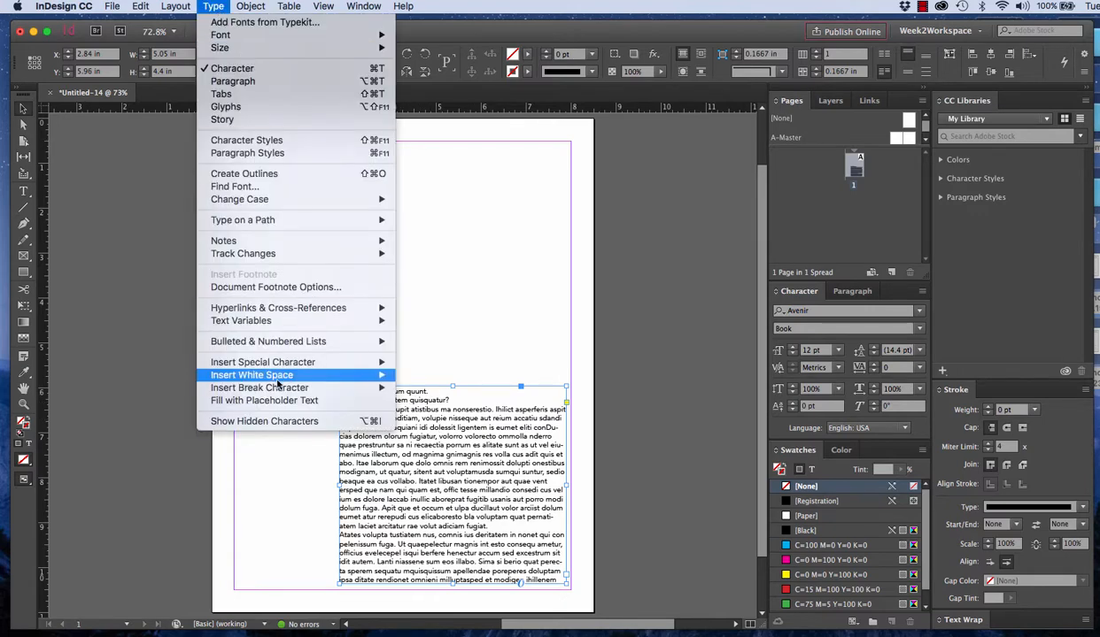
pyautogui.click(441, 451)
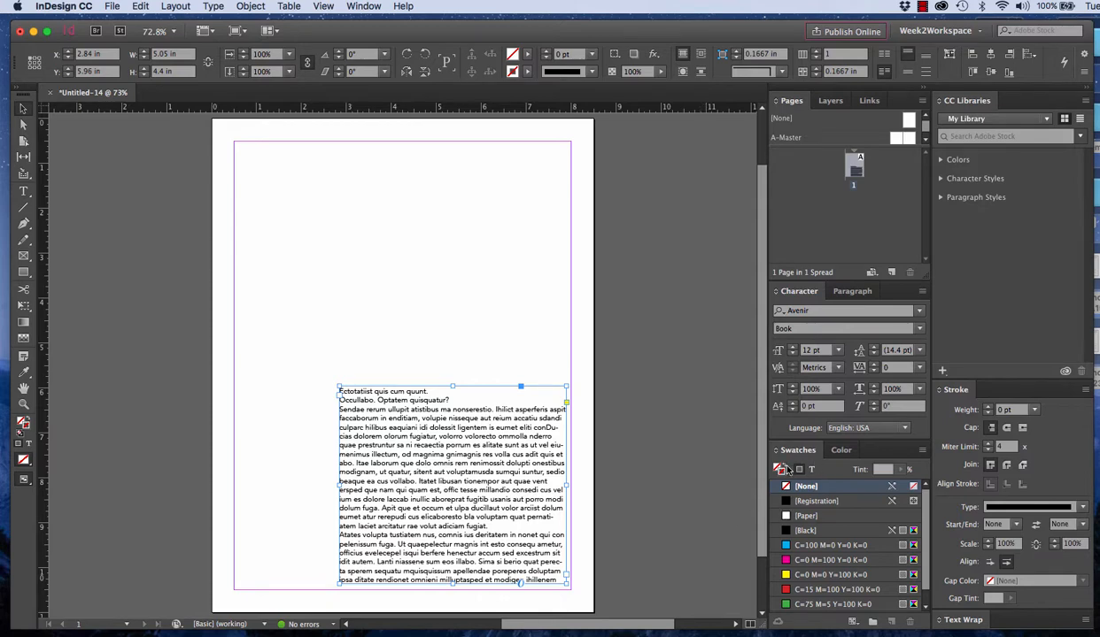
pyautogui.click(830, 450)
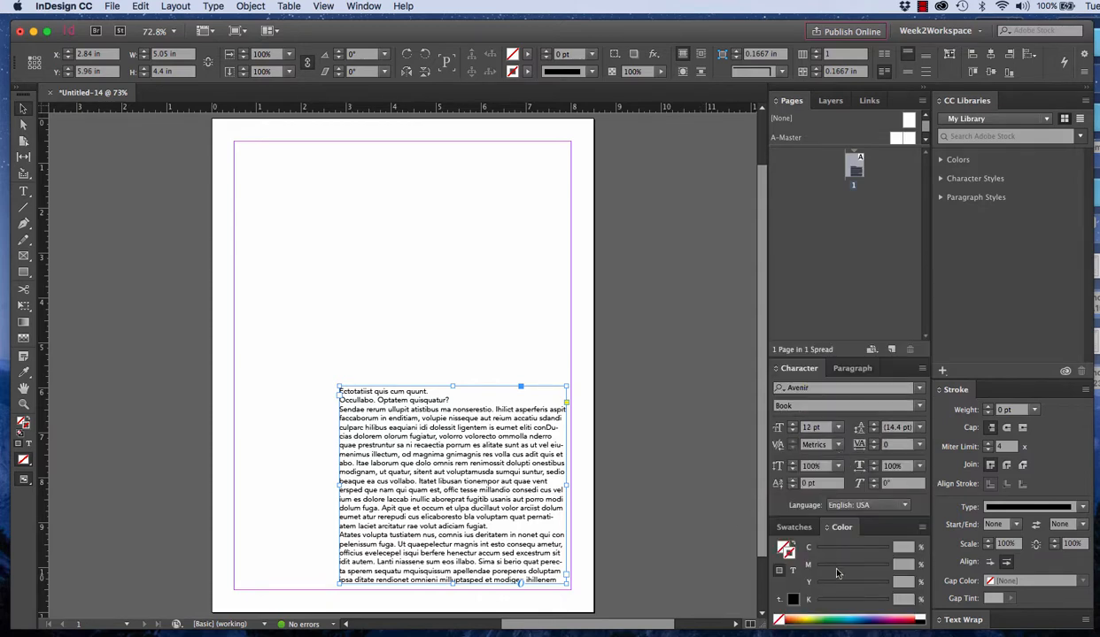
pyautogui.click(799, 530)
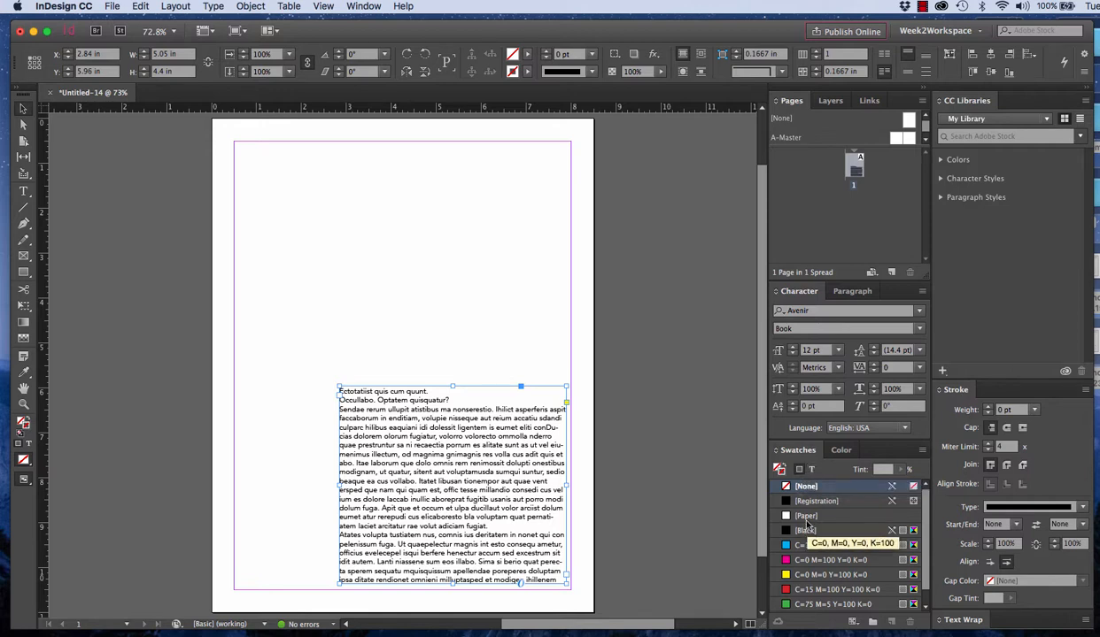
# Try a C=100 M=0 Y=0 K=0 stroke on the text frame and reset the stroke to None
pyautogui.click(466, 347)
pyautogui.click(460, 441)
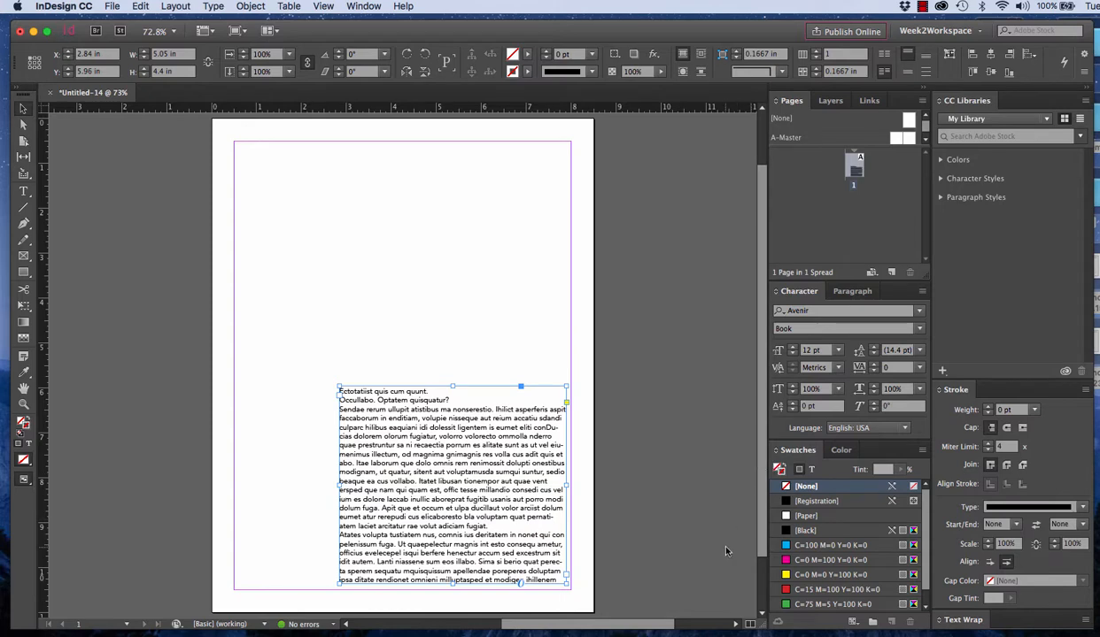
pyautogui.click(822, 547)
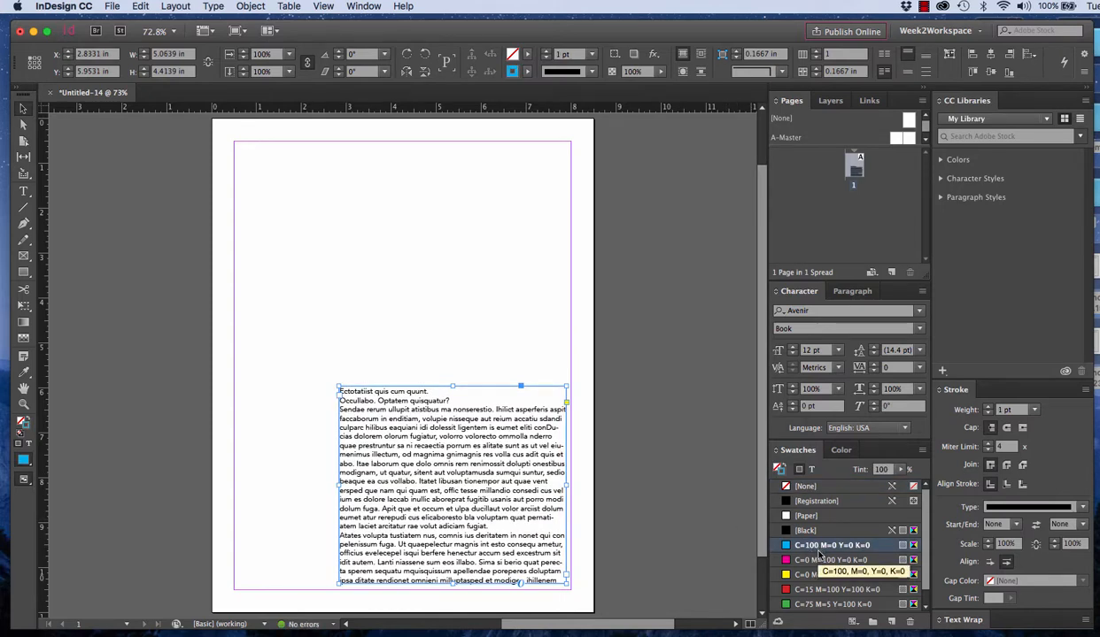
pyautogui.click(804, 486)
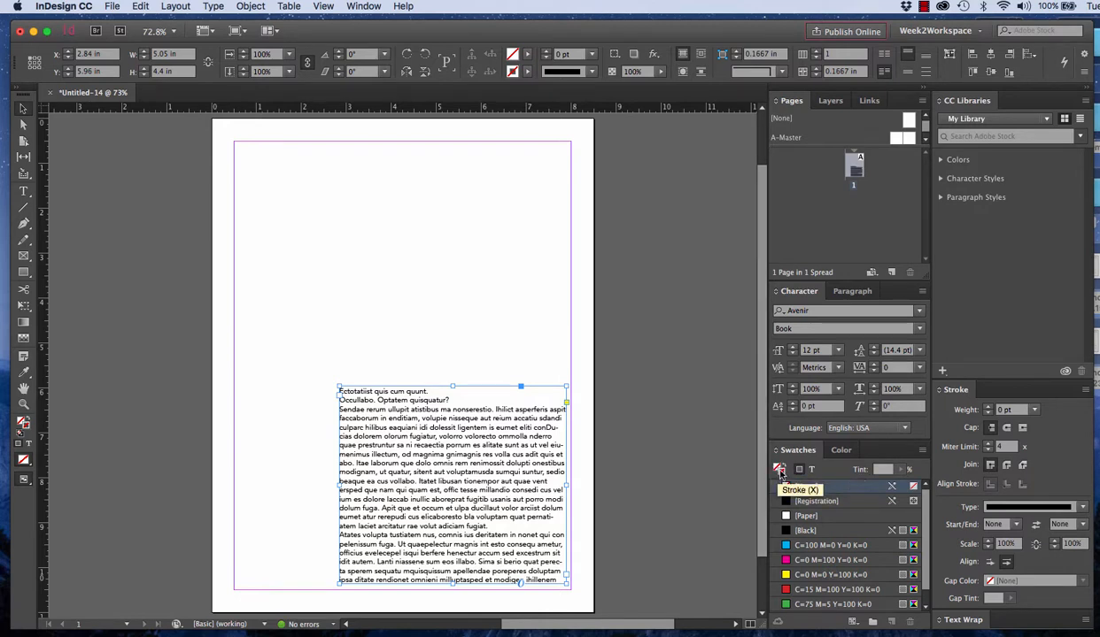
# Try a C=100 M=0 Y=0 K=0 fill on the text frame and reset the fill to None
pyautogui.click(779, 470)
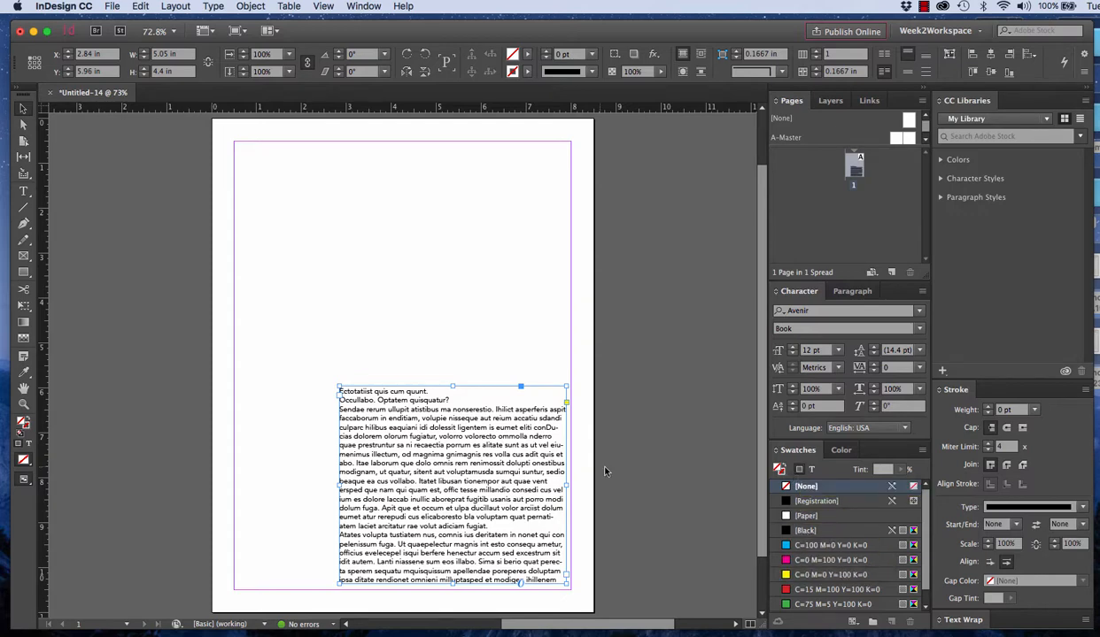
pyautogui.click(524, 369)
pyautogui.click(830, 545)
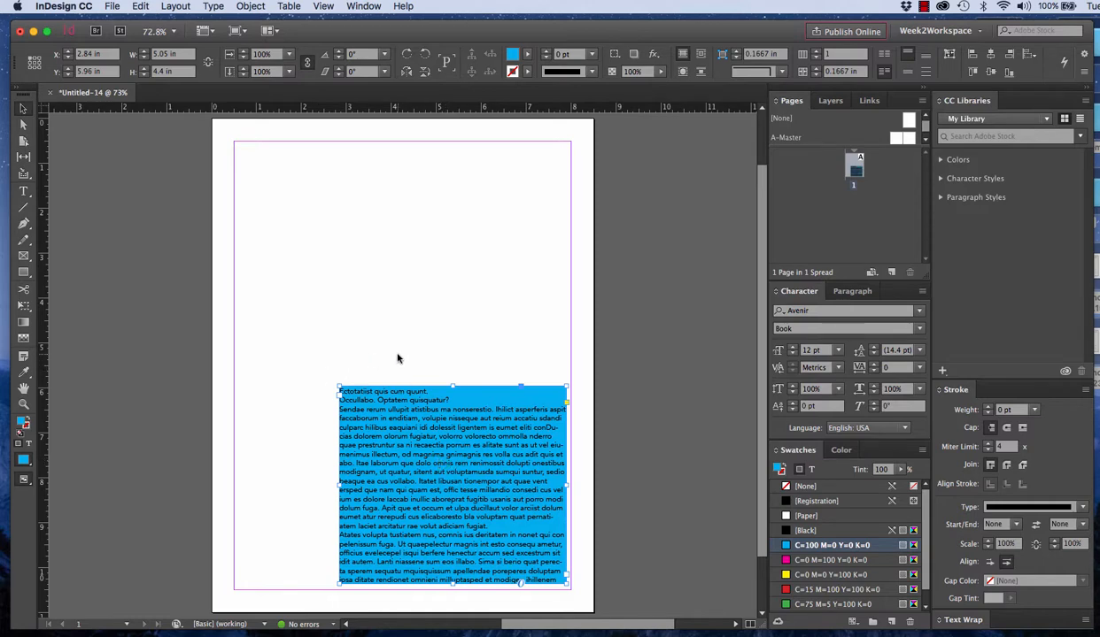
pyautogui.press('/')
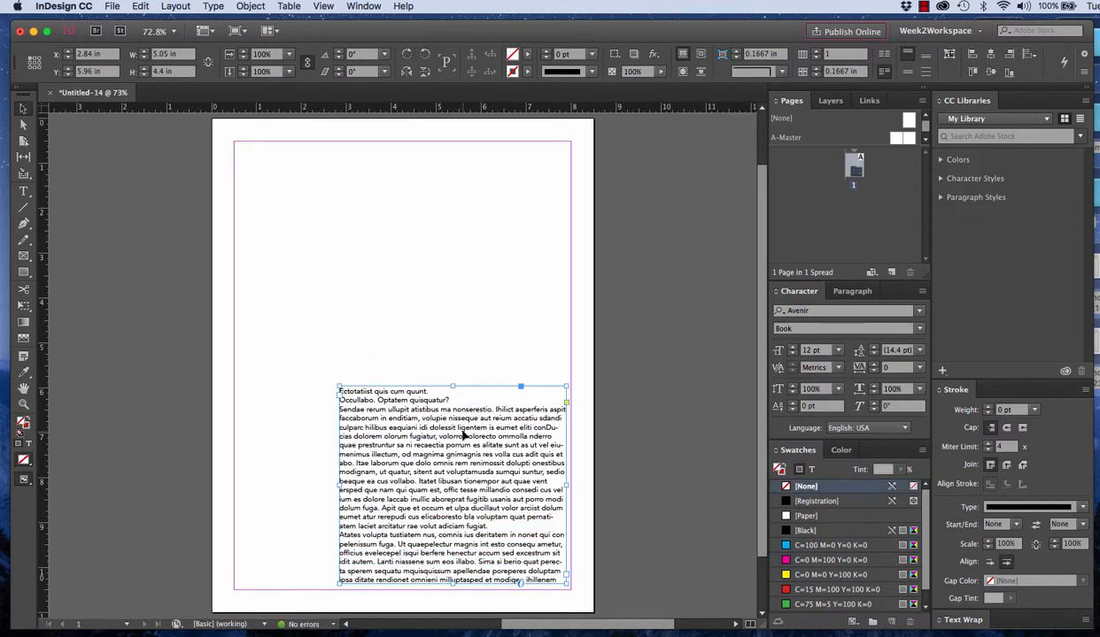
# Target the text instead of its frame, color it C=100 M=0 Y=0 K=0, and undo the color change
pyautogui.click(479, 351)
pyautogui.click(493, 428)
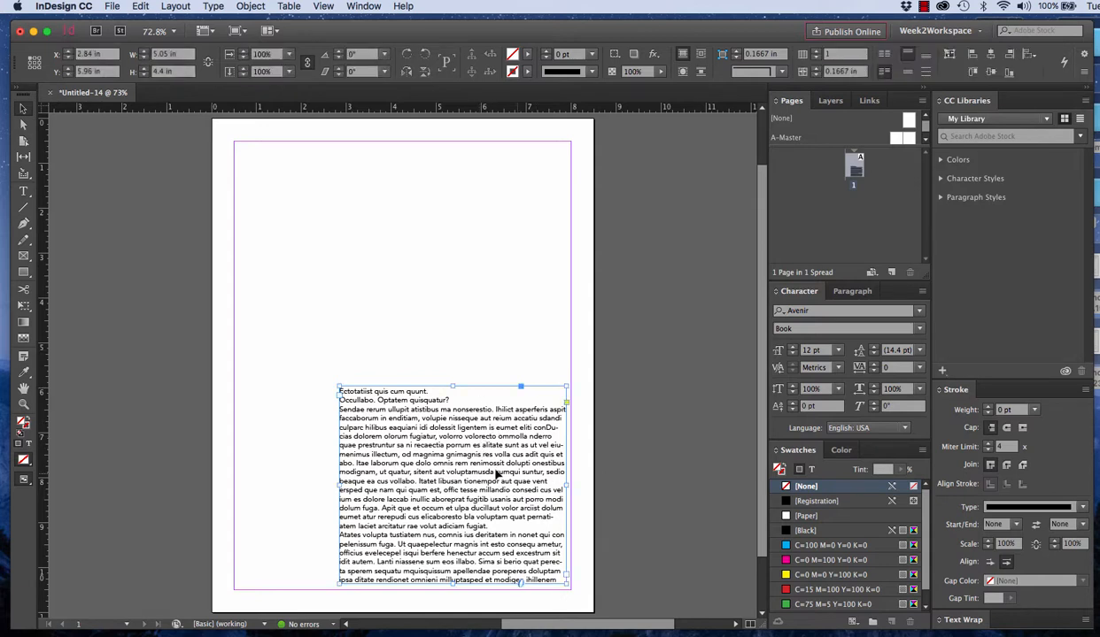
pyautogui.click(812, 470)
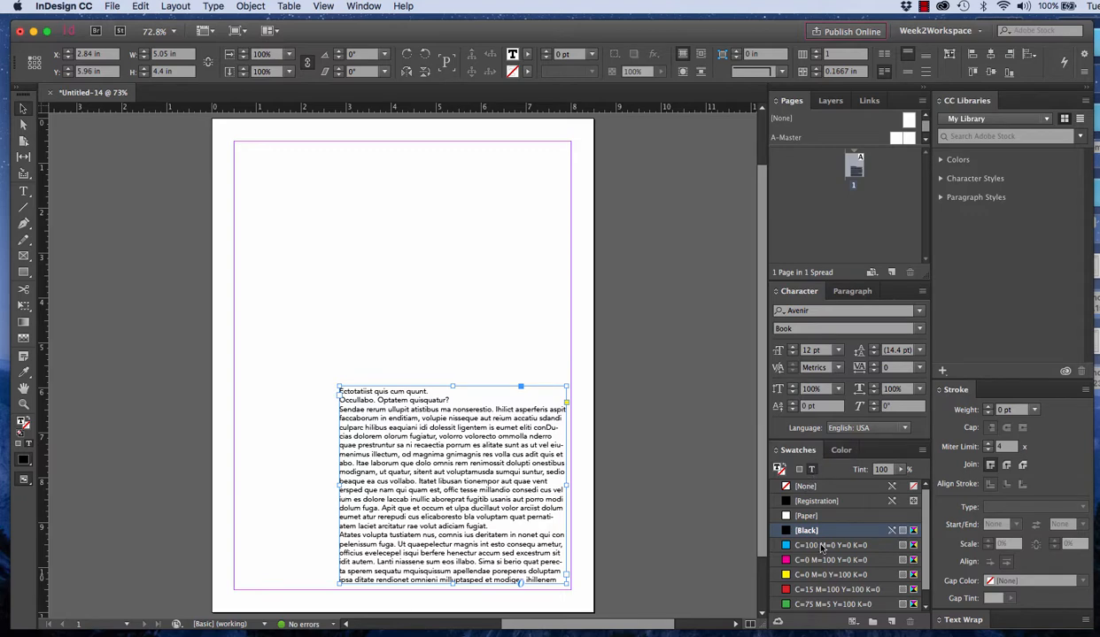
pyautogui.click(824, 546)
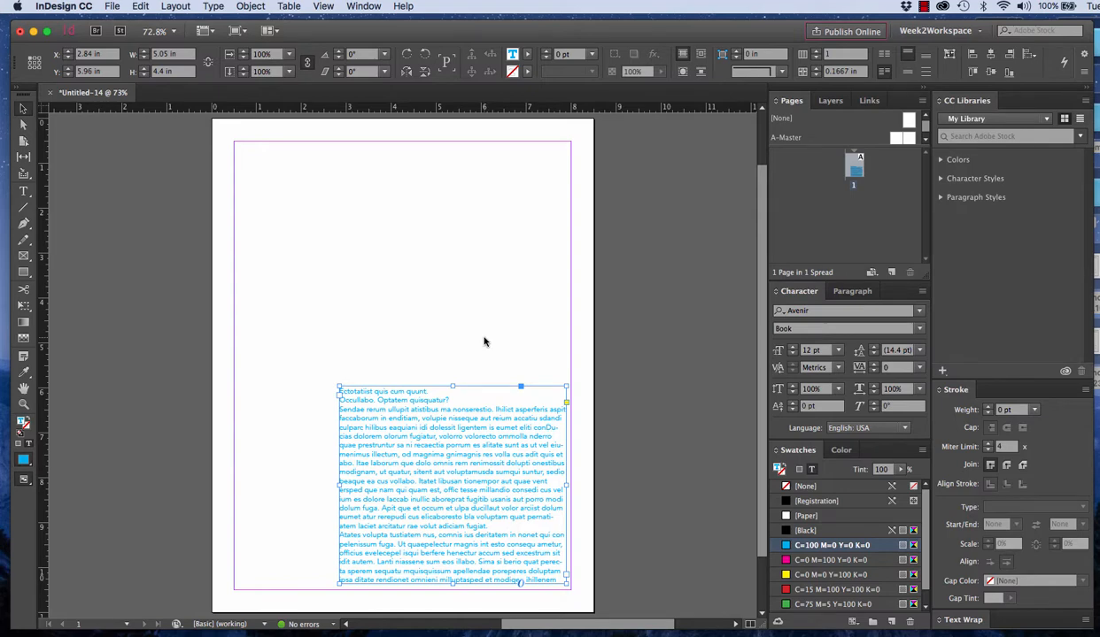
pyautogui.press('super+z')
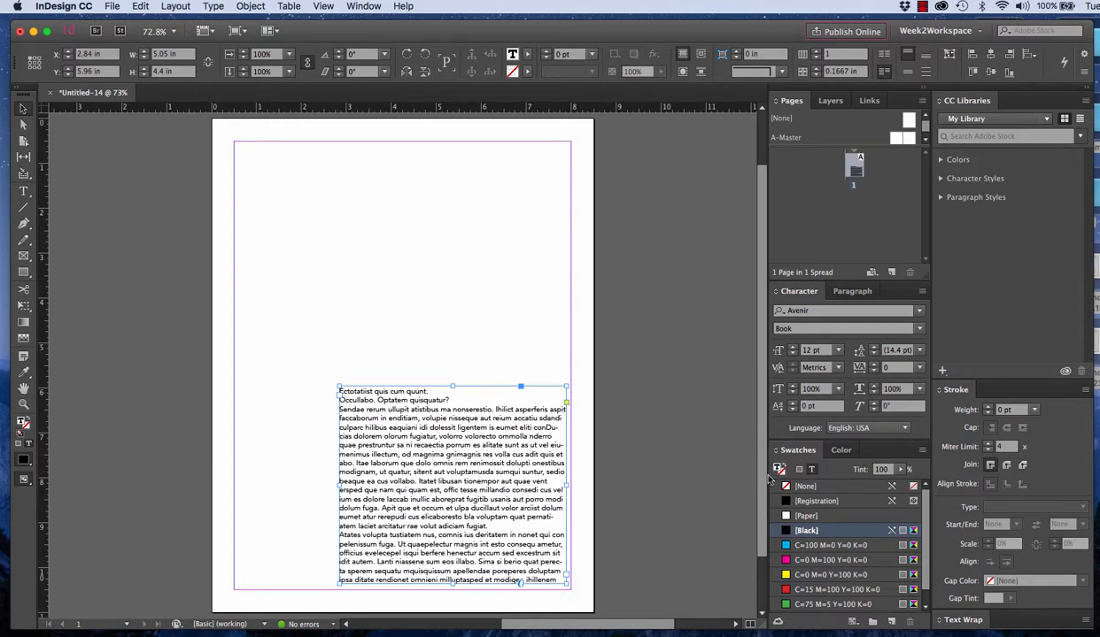
# Switch the active color attribute between the text's stroke and fill to compare the swatch assigned to each
pyautogui.click(27, 426)
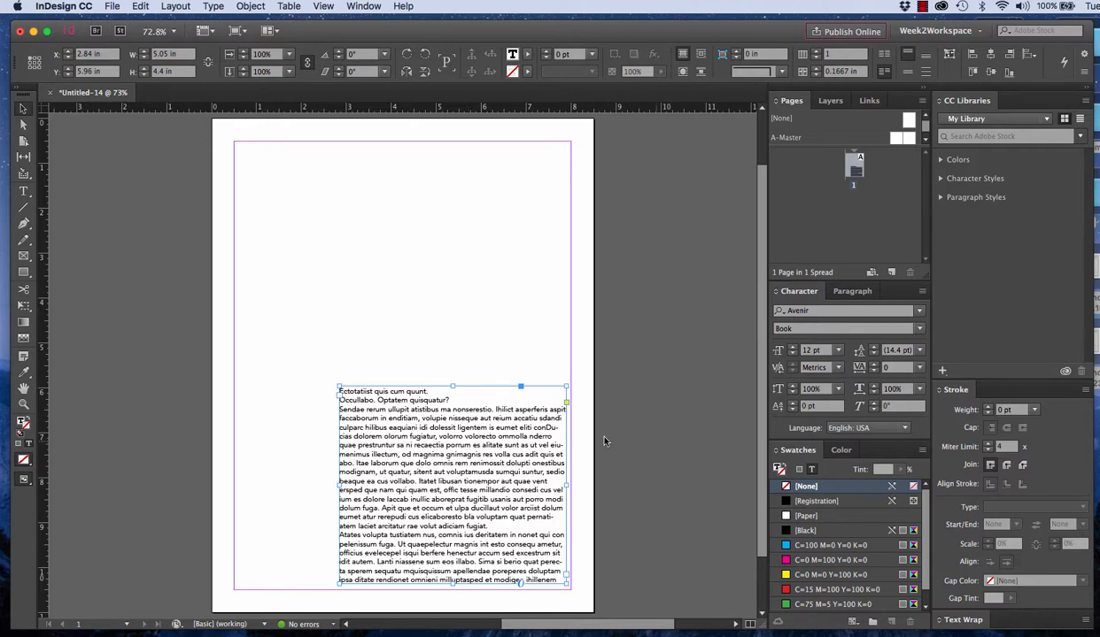
pyautogui.click(779, 469)
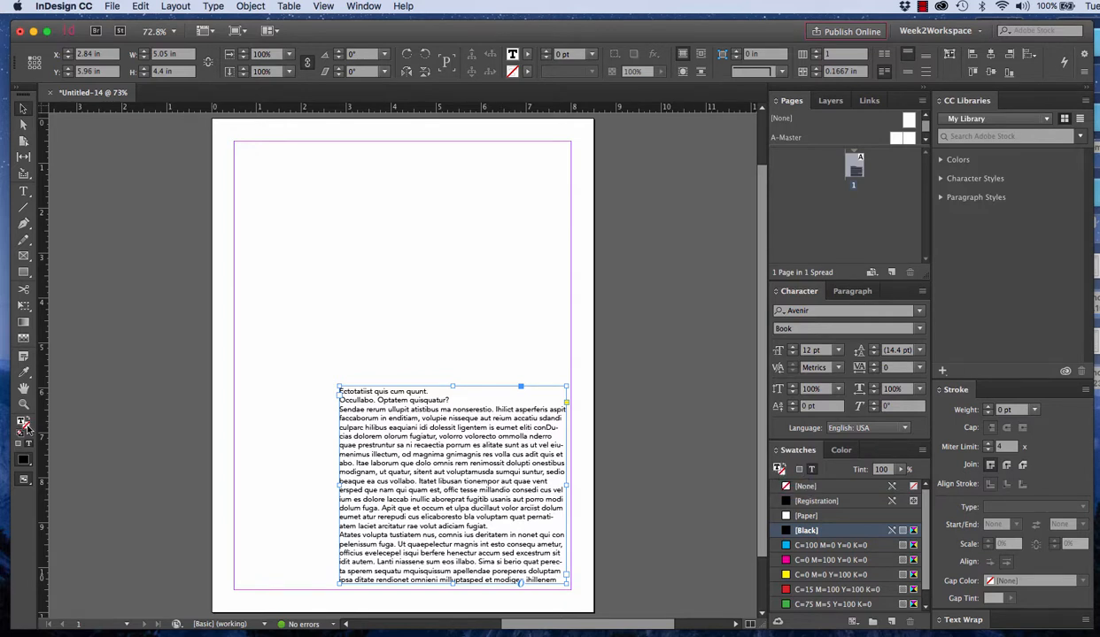
pyautogui.click(800, 470)
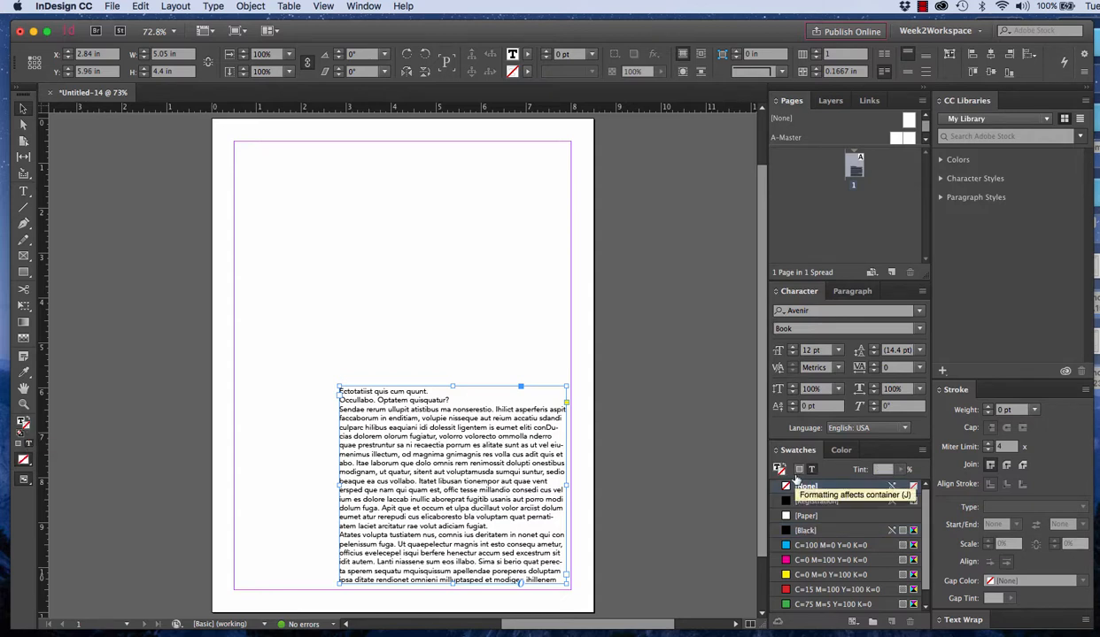
pyautogui.click(777, 468)
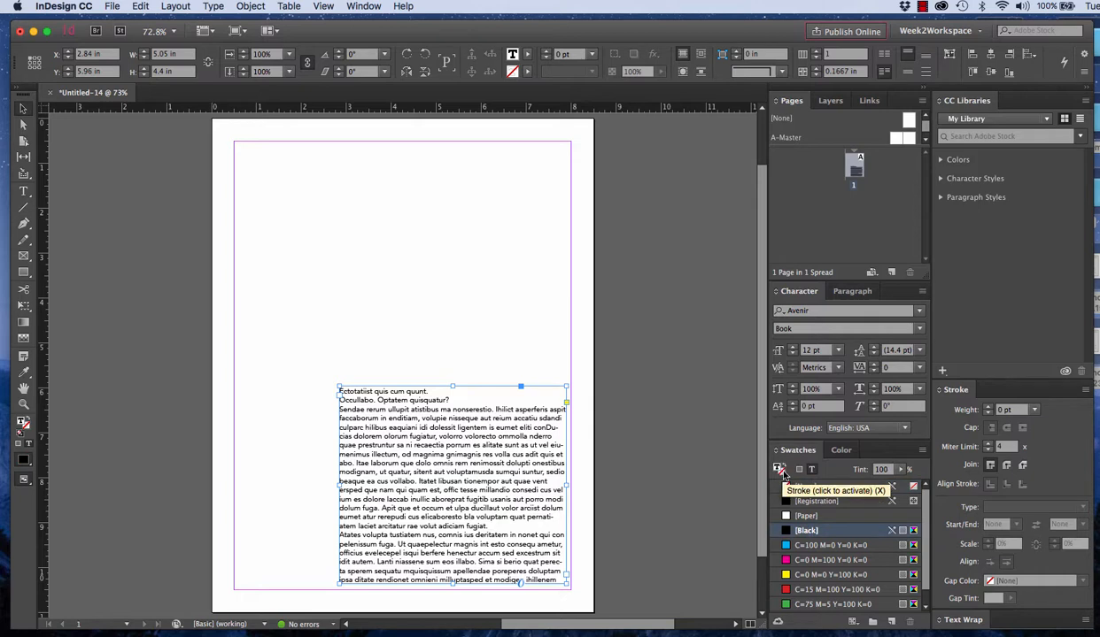
pyautogui.click(781, 473)
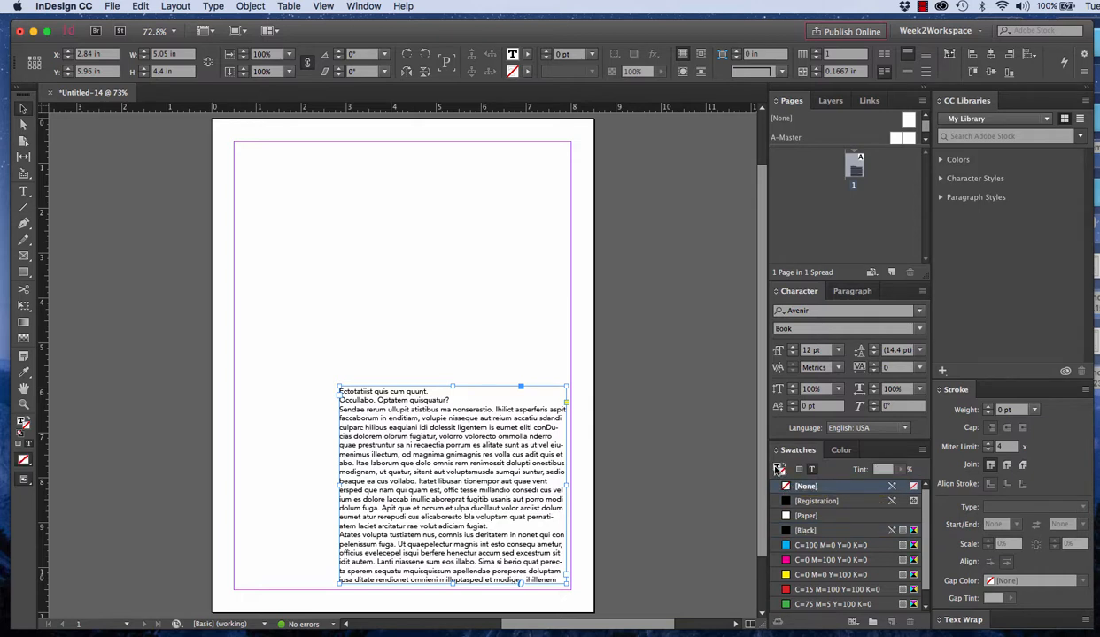
# Make the text fill active, apply C=100 M=0 Y=0 K=0 to it, and undo that fill
pyautogui.click(777, 469)
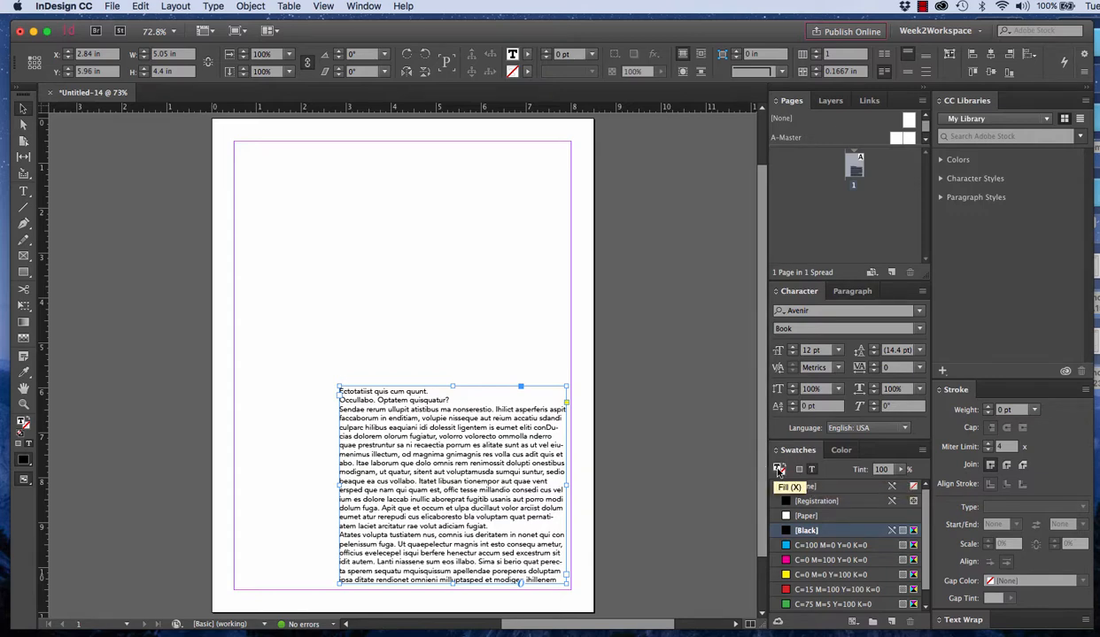
pyautogui.click(810, 545)
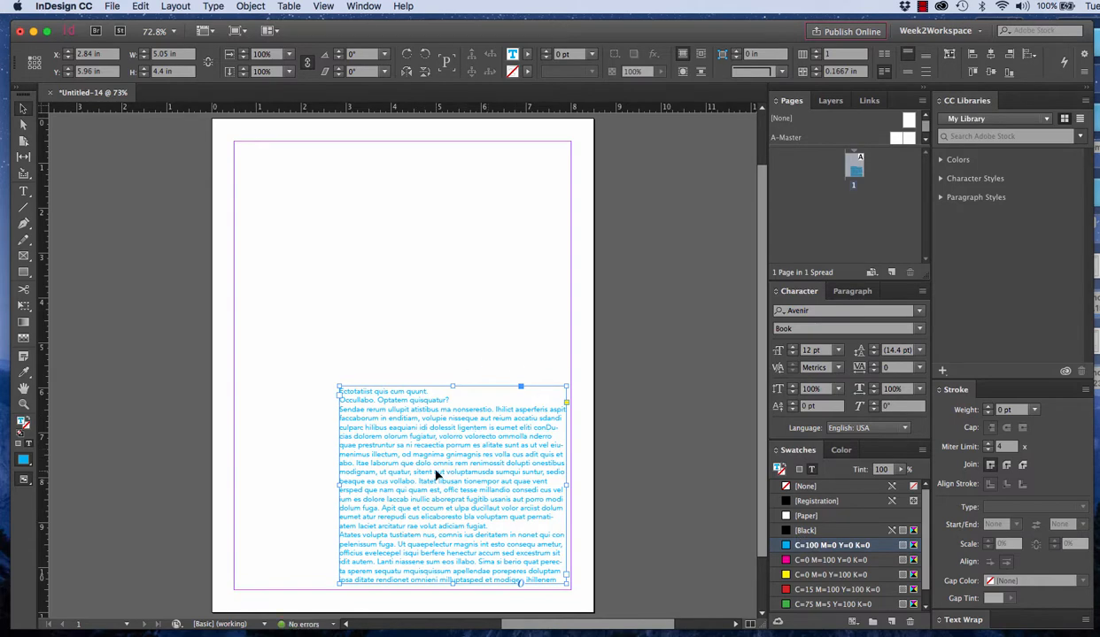
pyautogui.press('super+z')
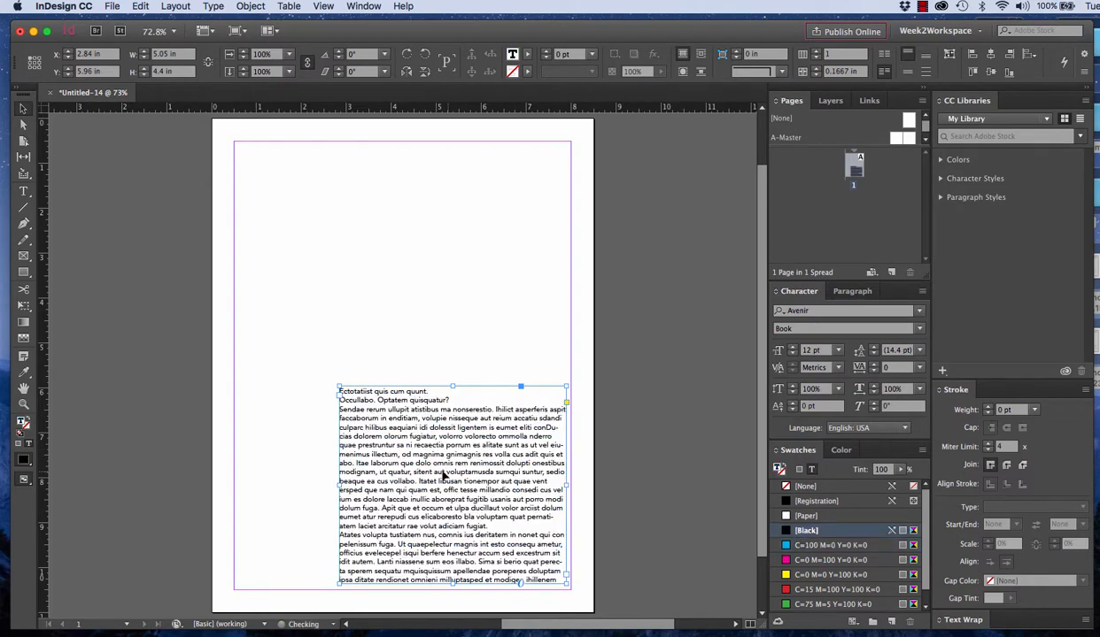
# Give the text a C=100 M=0 Y=0 K=0 stroke with a 6 pt weight and deselect the frame
pyautogui.click(805, 486)
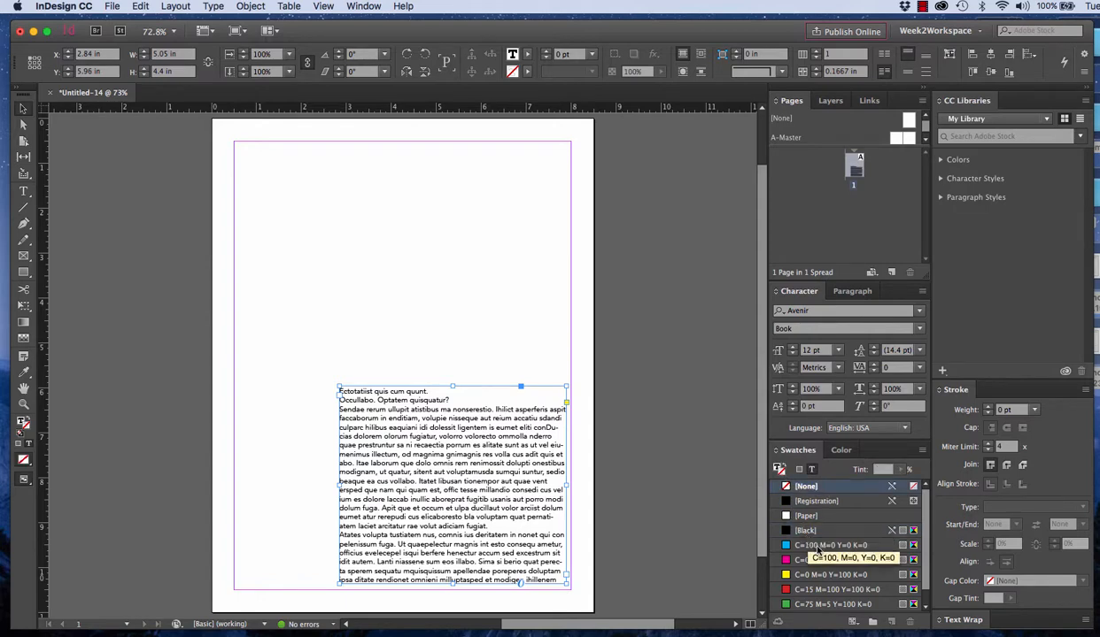
pyautogui.click(815, 545)
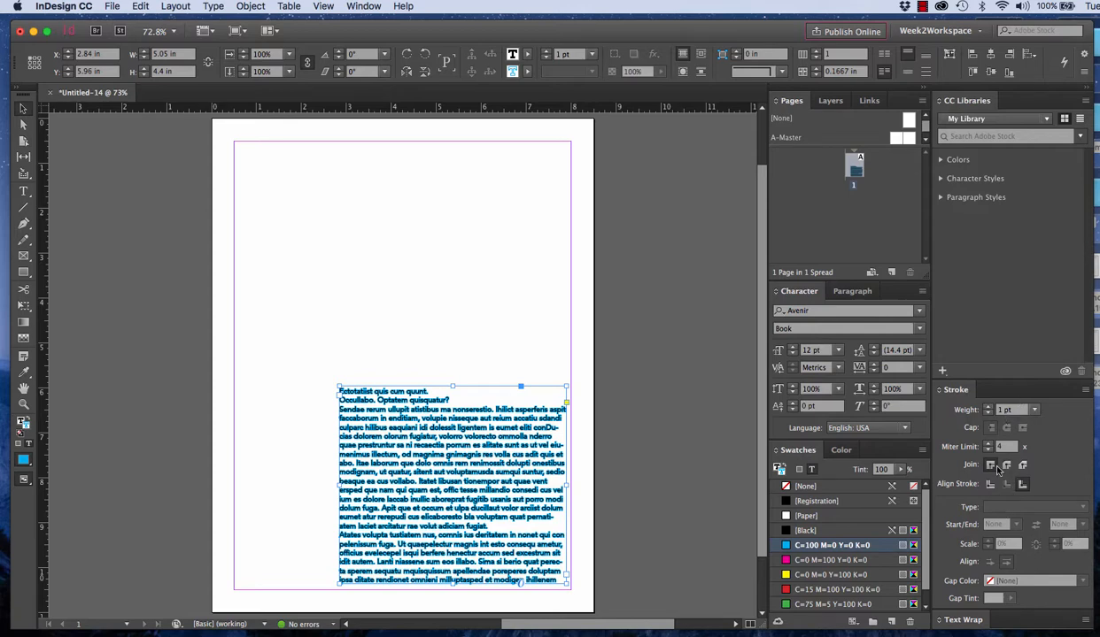
pyautogui.click(989, 408)
pyautogui.click(989, 408)
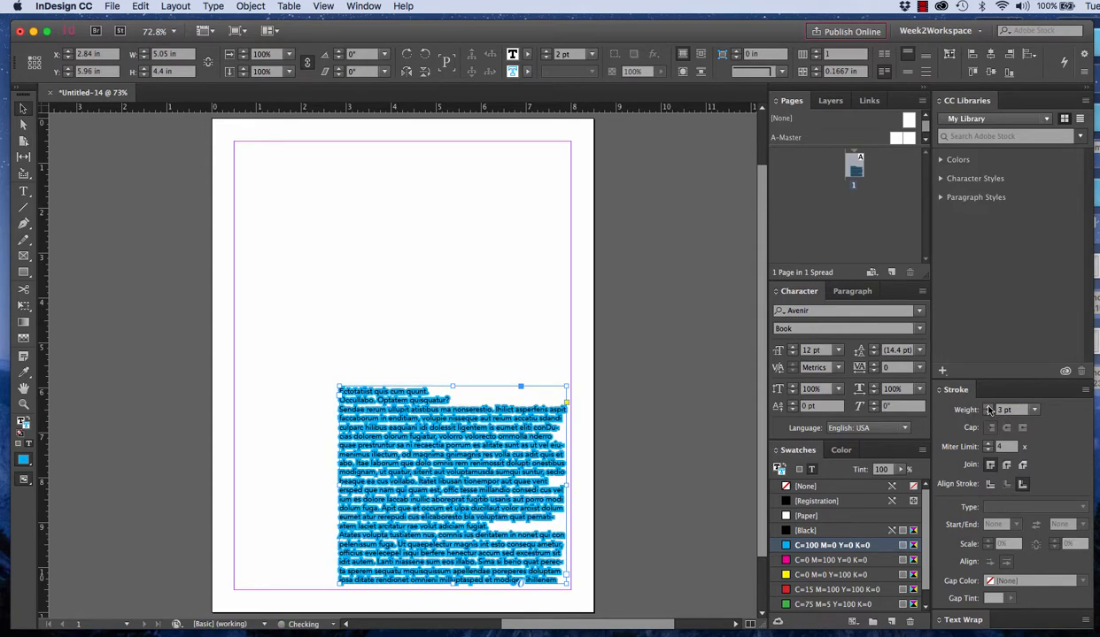
pyautogui.click(989, 407)
pyautogui.click(989, 407)
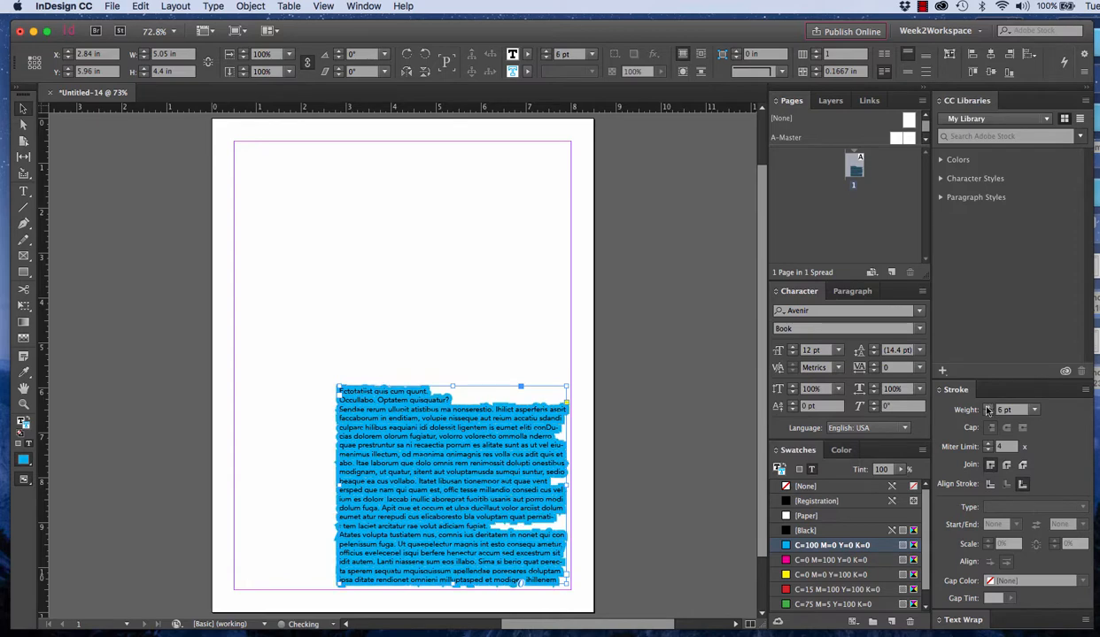
pyautogui.click(518, 332)
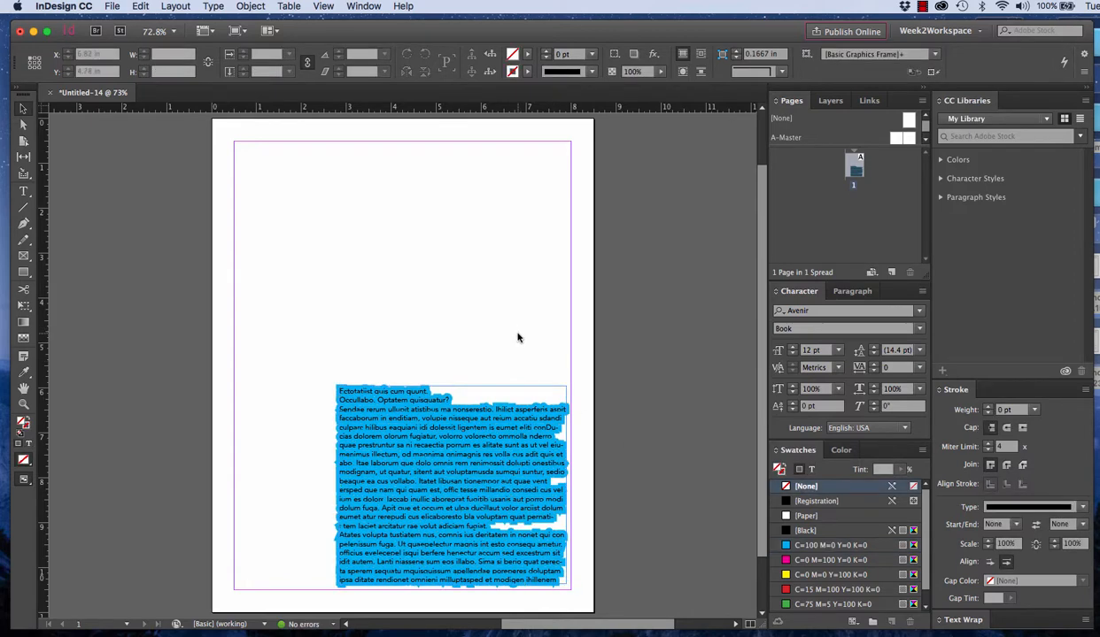
# Reselect the text frame and set the stroke of its text to None
pyautogui.click(417, 432)
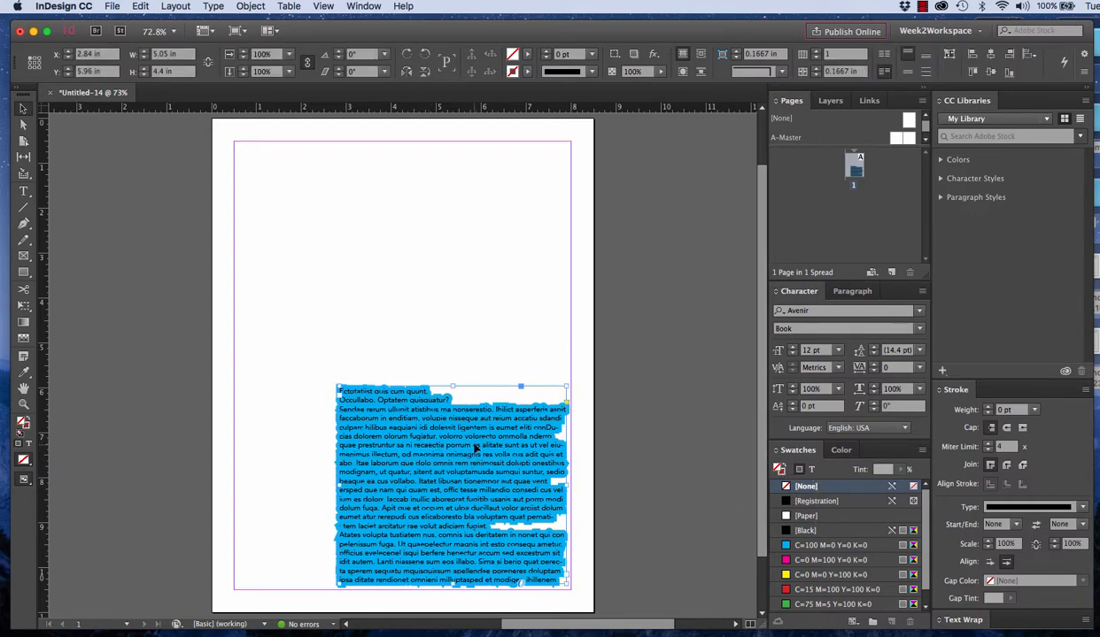
pyautogui.click(812, 471)
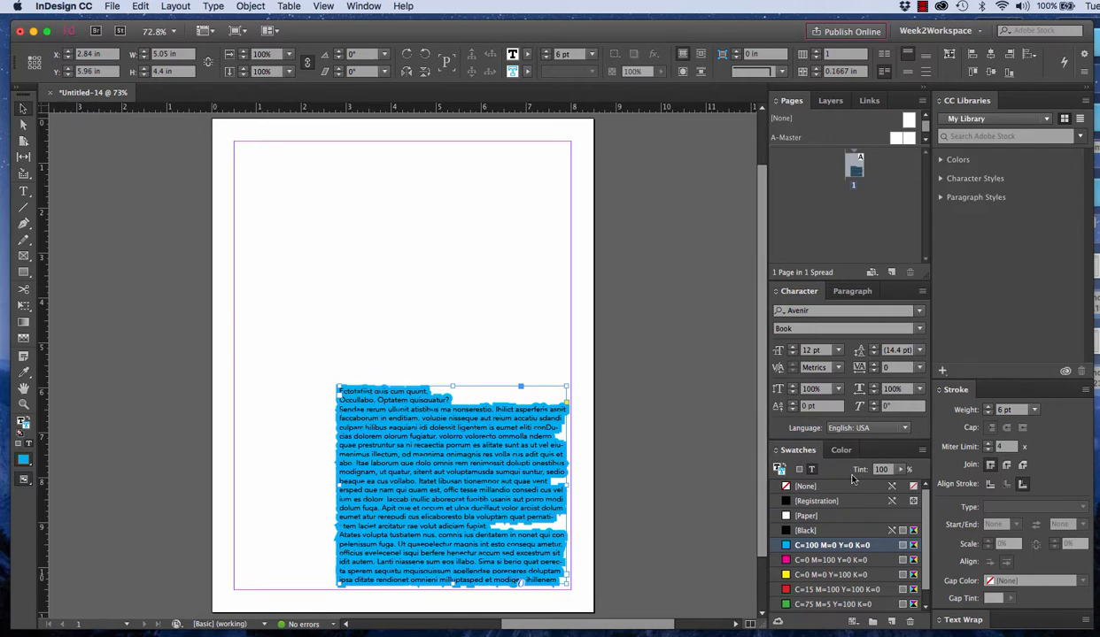
pyautogui.click(788, 487)
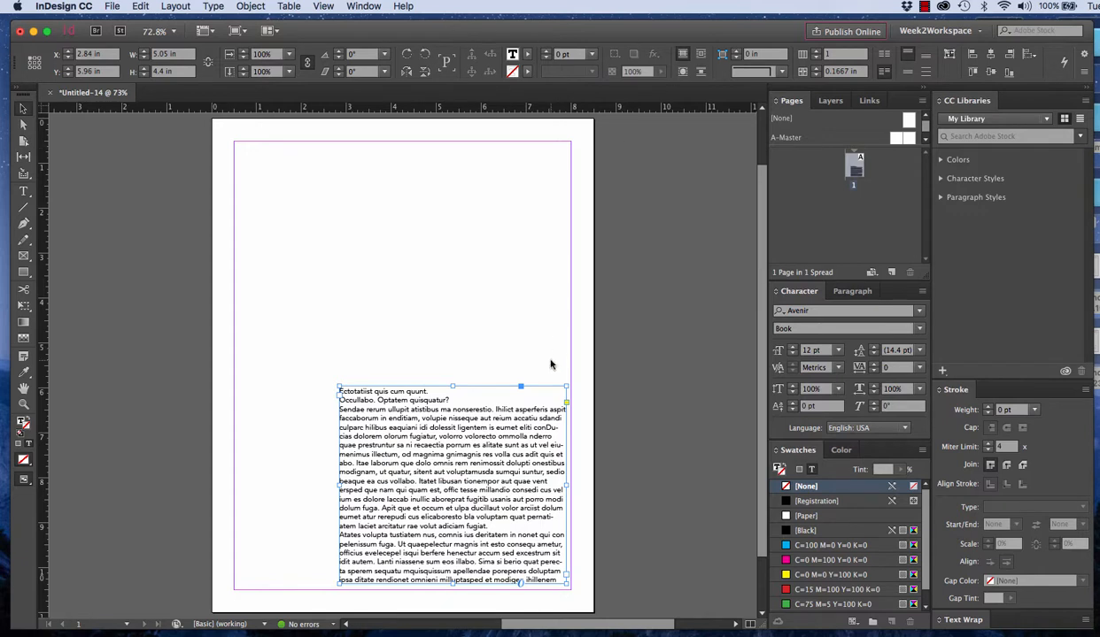
# Reselect the text frame, look through the fill color choices without applying one, and deselect the frame
pyautogui.click(510, 374)
pyautogui.click(509, 427)
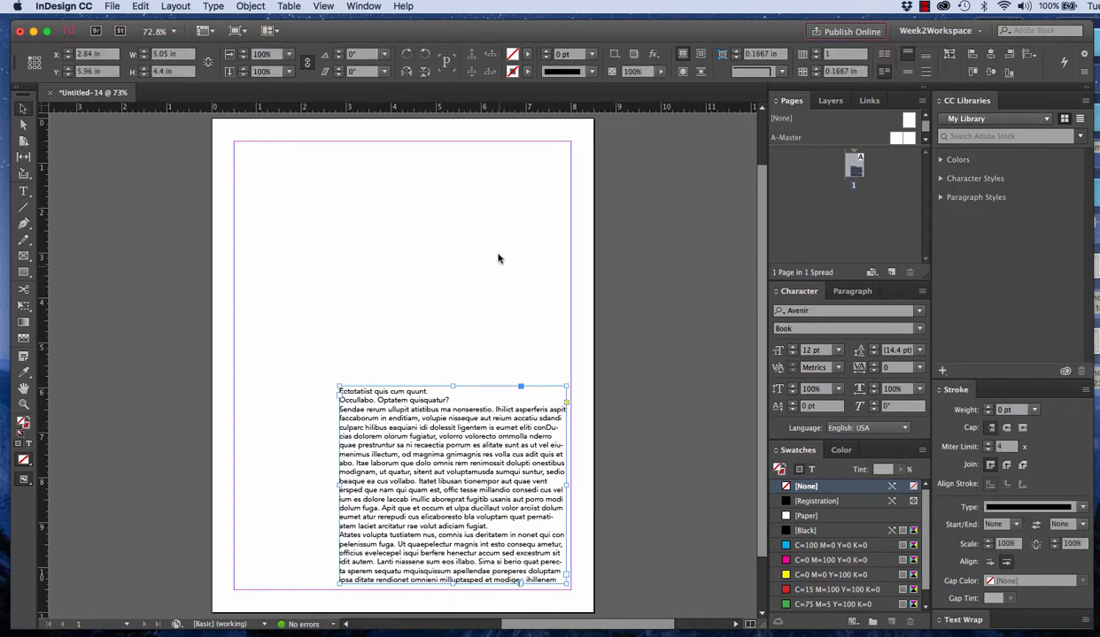
pyautogui.click(526, 56)
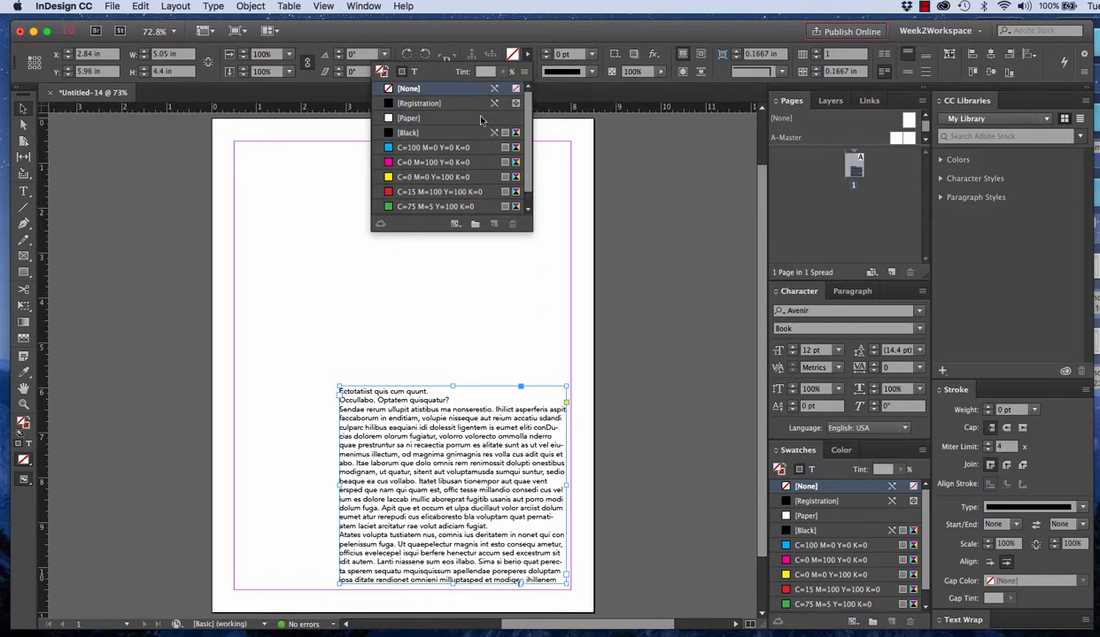
pyautogui.click(580, 147)
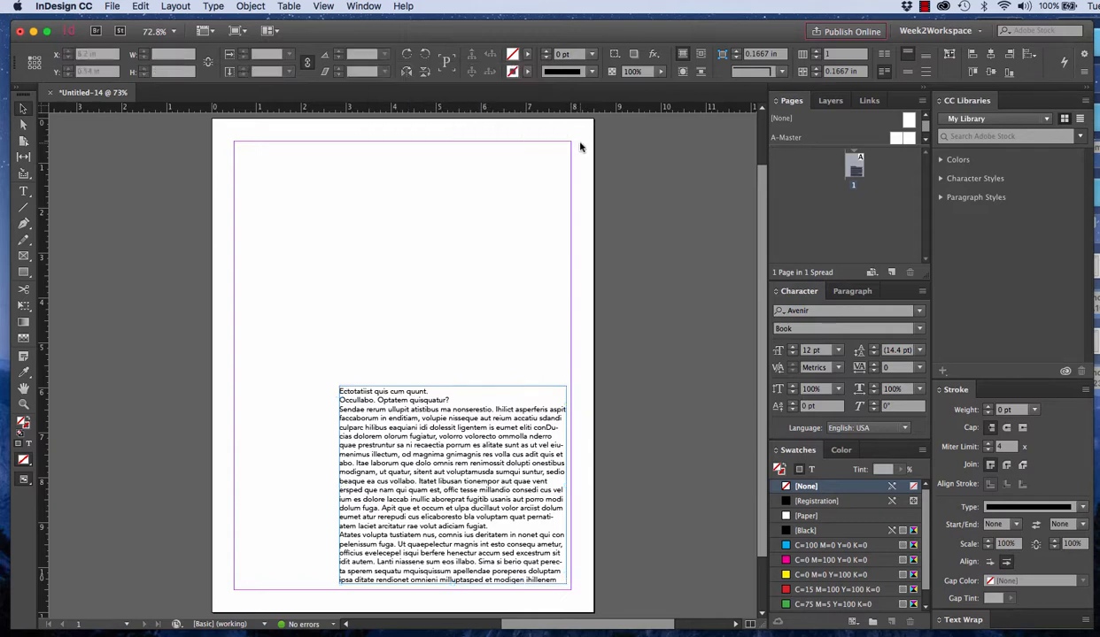
# With nothing selected, set the default stroke color to C=100 M=0 Y=0 K=0
pyautogui.click(527, 73)
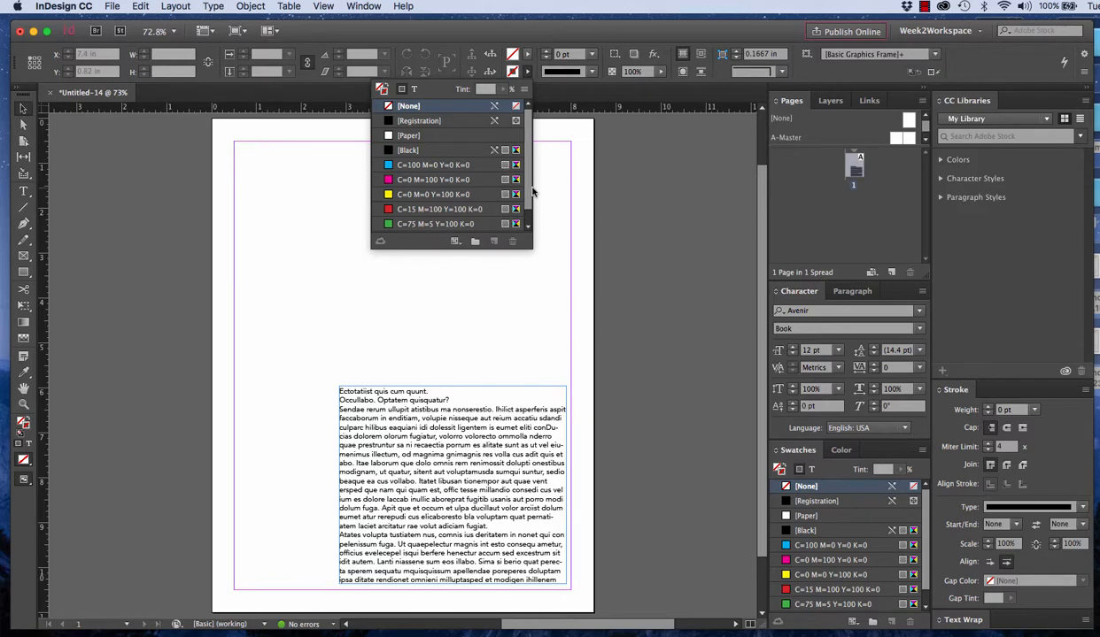
pyautogui.click(413, 167)
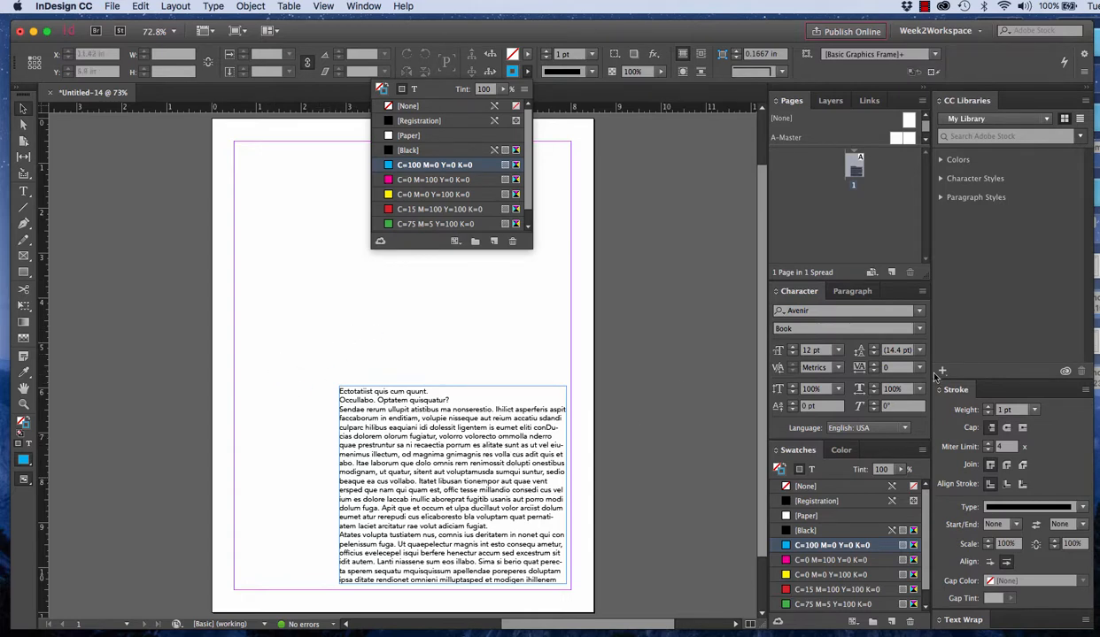
# With nothing selected, set the default stroke weight to 6 pt
pyautogui.click(988, 409)
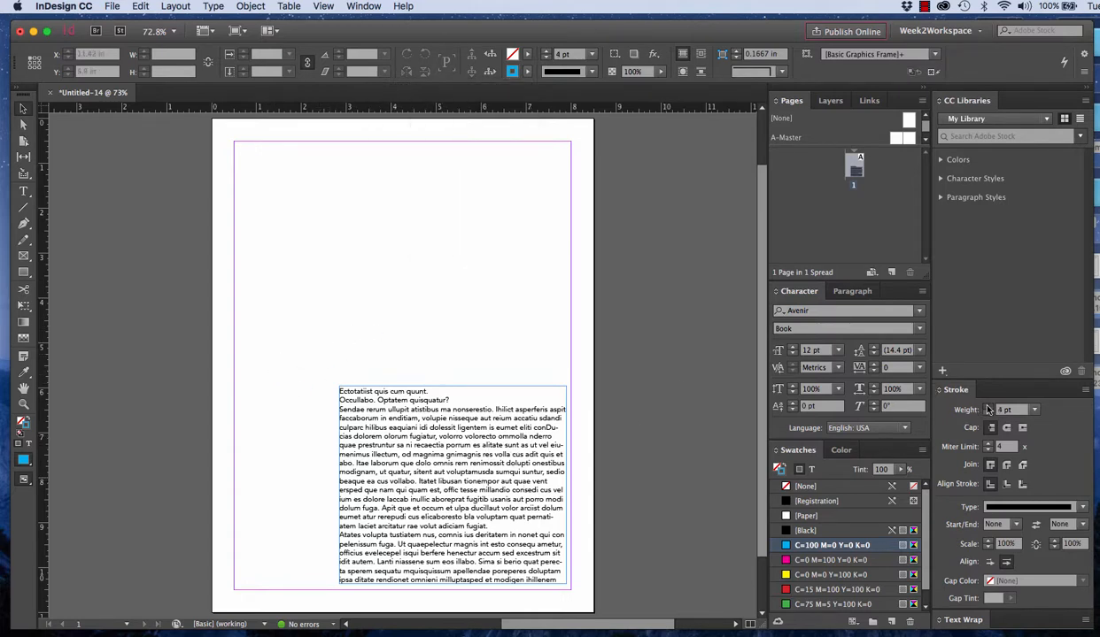
# Give the text frame itself a C=100 M=0 Y=0 K=0 stroke with a 9 pt weight
pyautogui.click(488, 431)
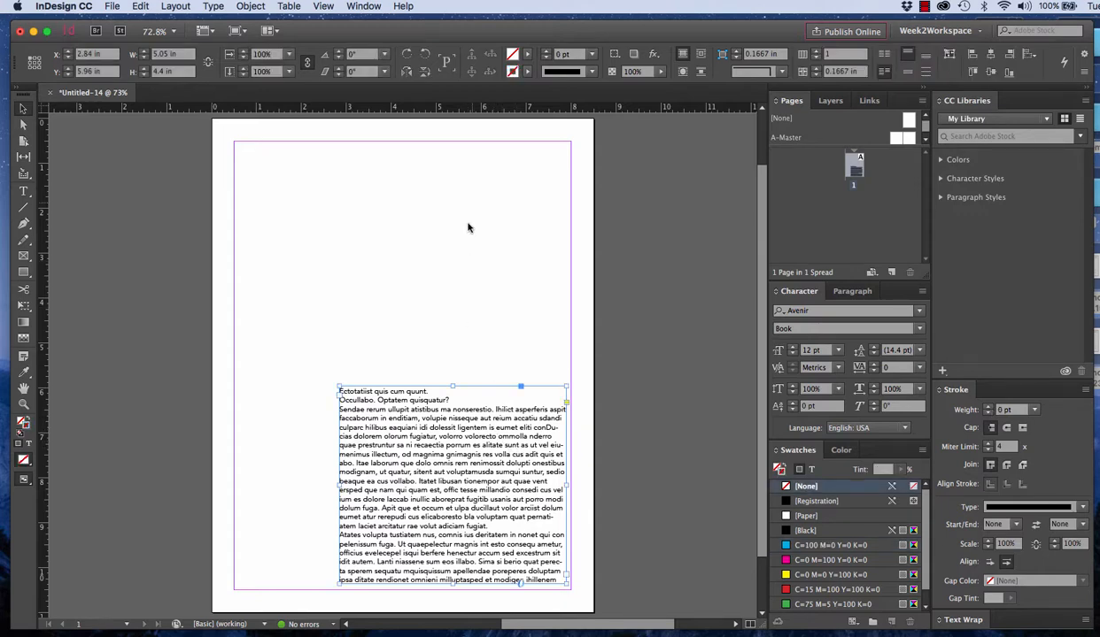
pyautogui.click(511, 71)
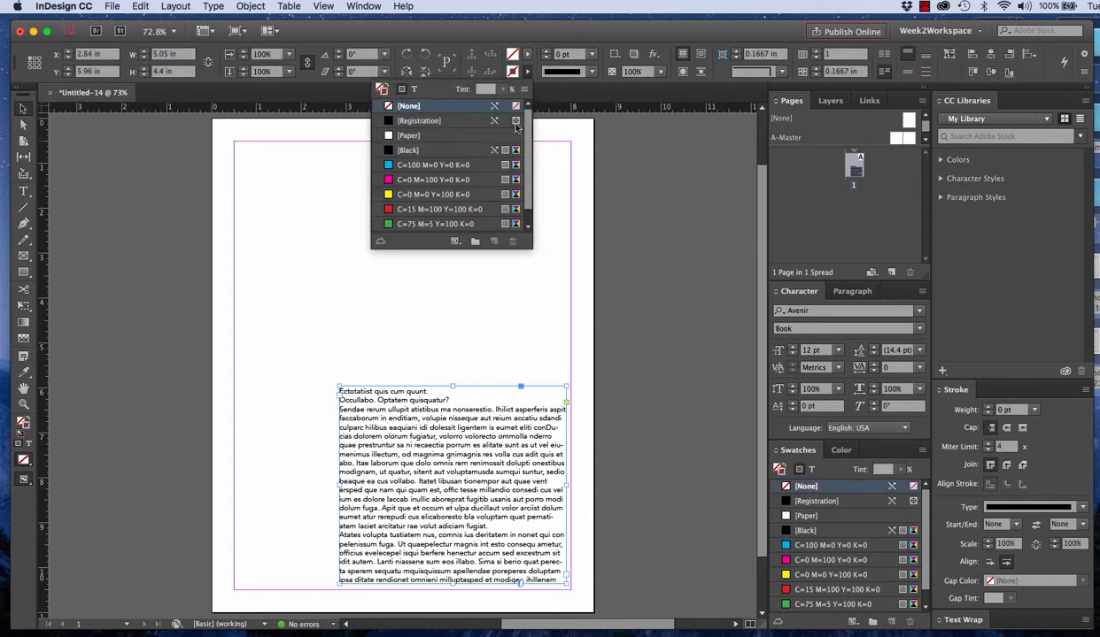
pyautogui.click(442, 166)
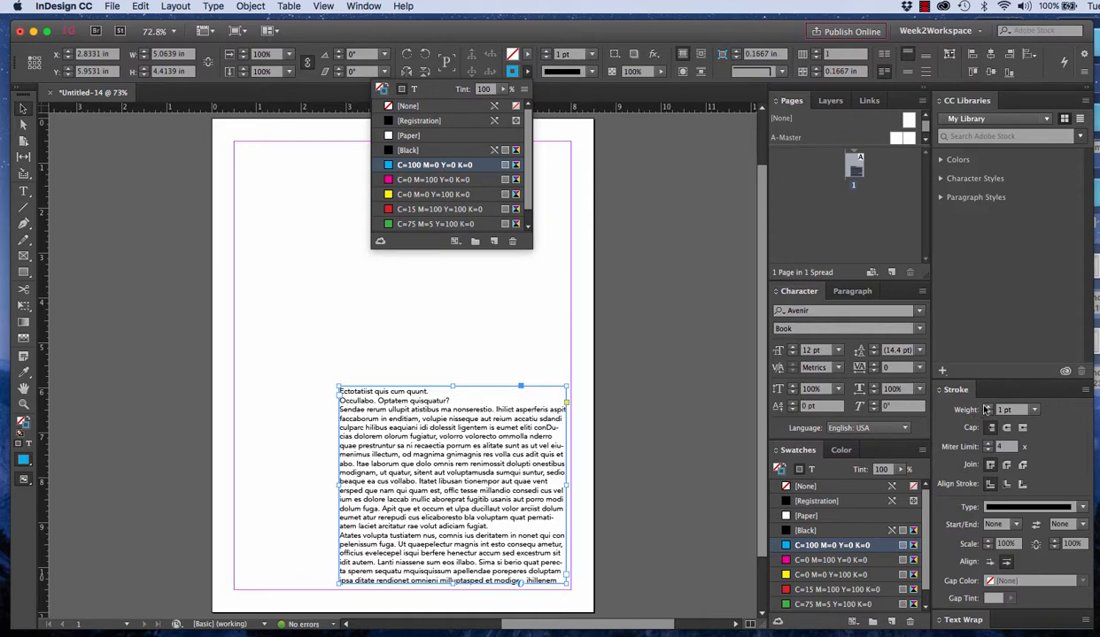
pyautogui.click(987, 407)
pyautogui.click(987, 407)
pyautogui.click(987, 407)
pyautogui.click(987, 407)
pyautogui.click(987, 407)
pyautogui.click(987, 407)
pyautogui.click(988, 407)
pyautogui.click(987, 407)
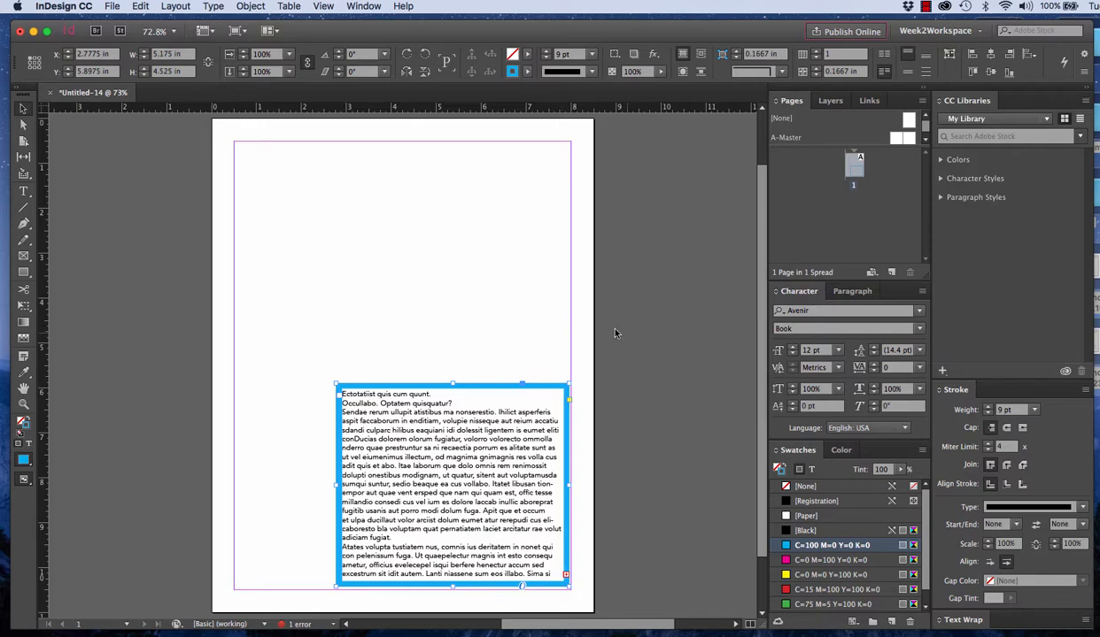
# Remove the stroke from the text frame and deselect the frame
pyautogui.click(791, 484)
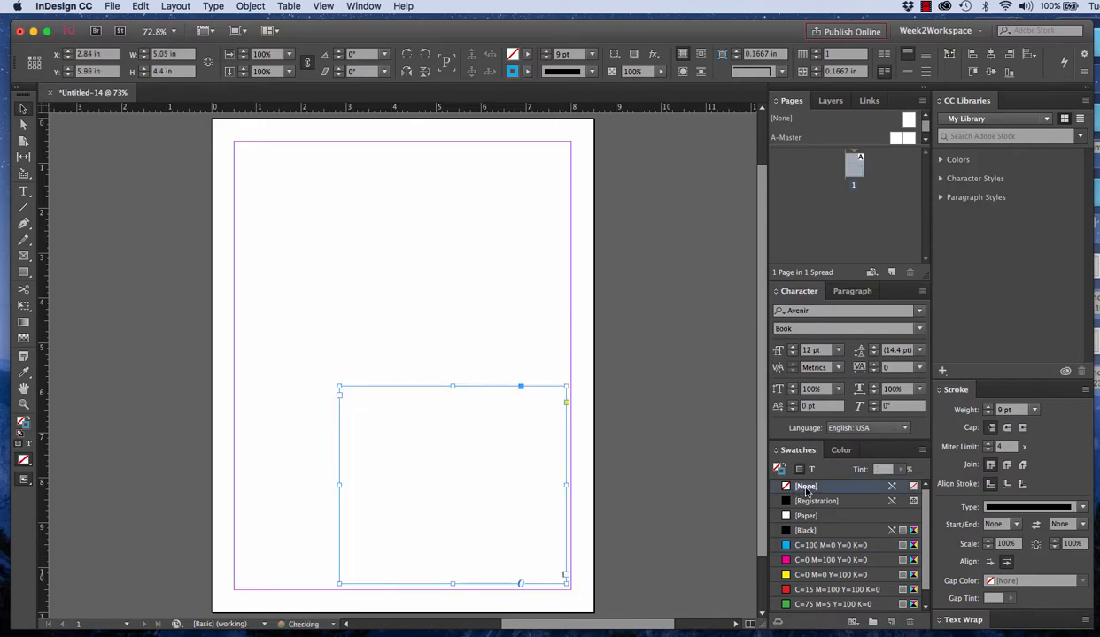
pyautogui.click(552, 365)
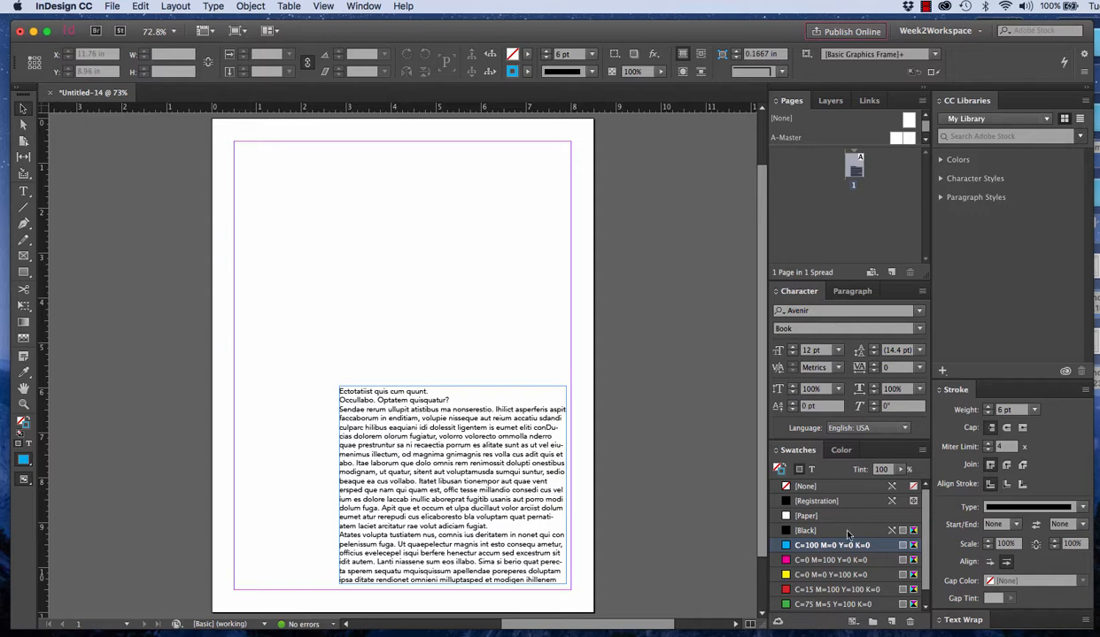
pyautogui.scroll(-1, 847, 534)
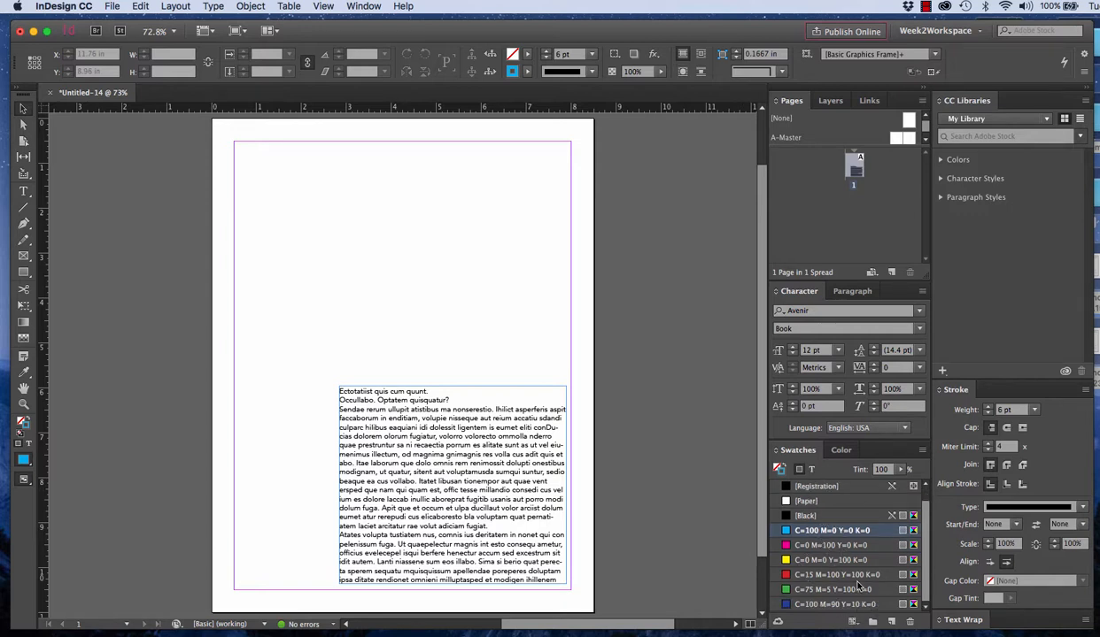
pyautogui.scroll(1, 857, 585)
pyautogui.scroll(-1, 839, 550)
pyautogui.click(922, 451)
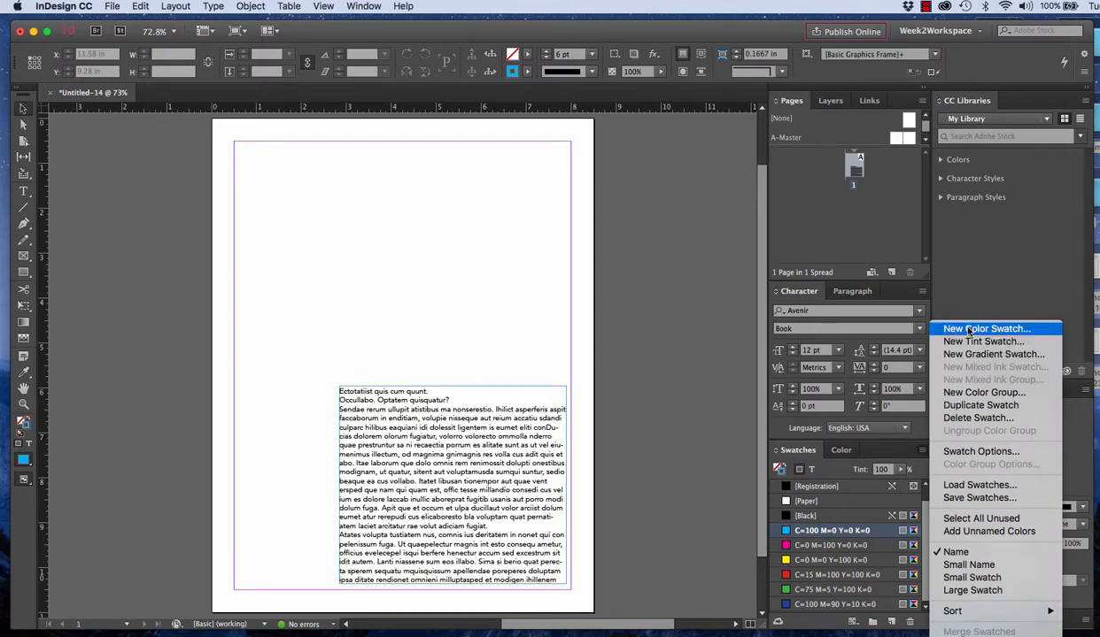
pyautogui.click(755, 500)
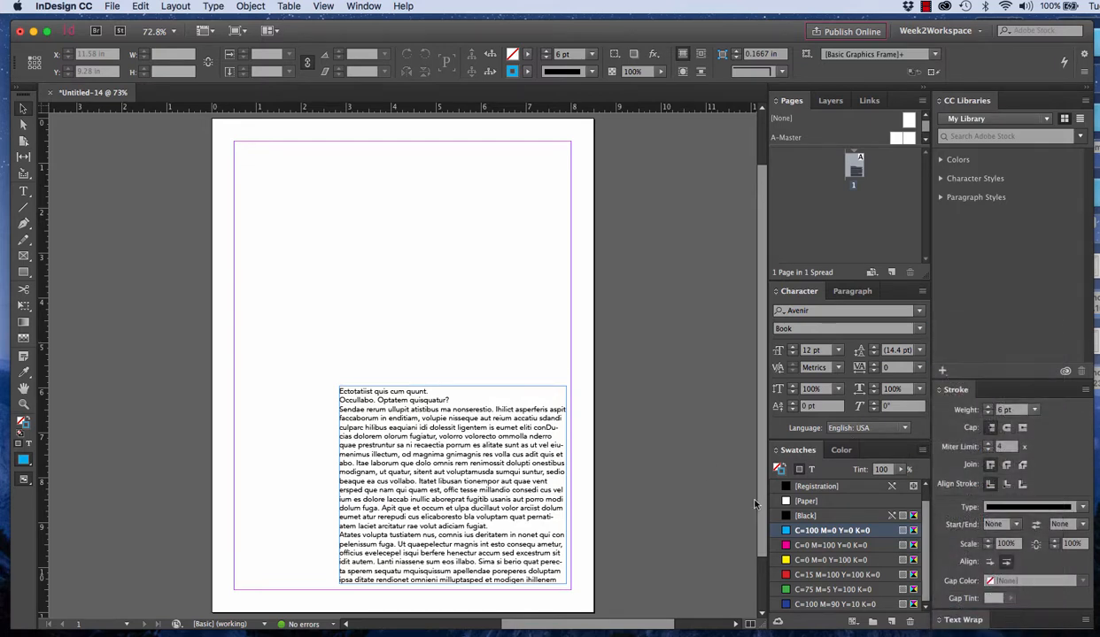
# Try adding a new swatch as a direct copy of the C=100 M=0 Y=0 K=0 swatch
pyautogui.click(891, 624)
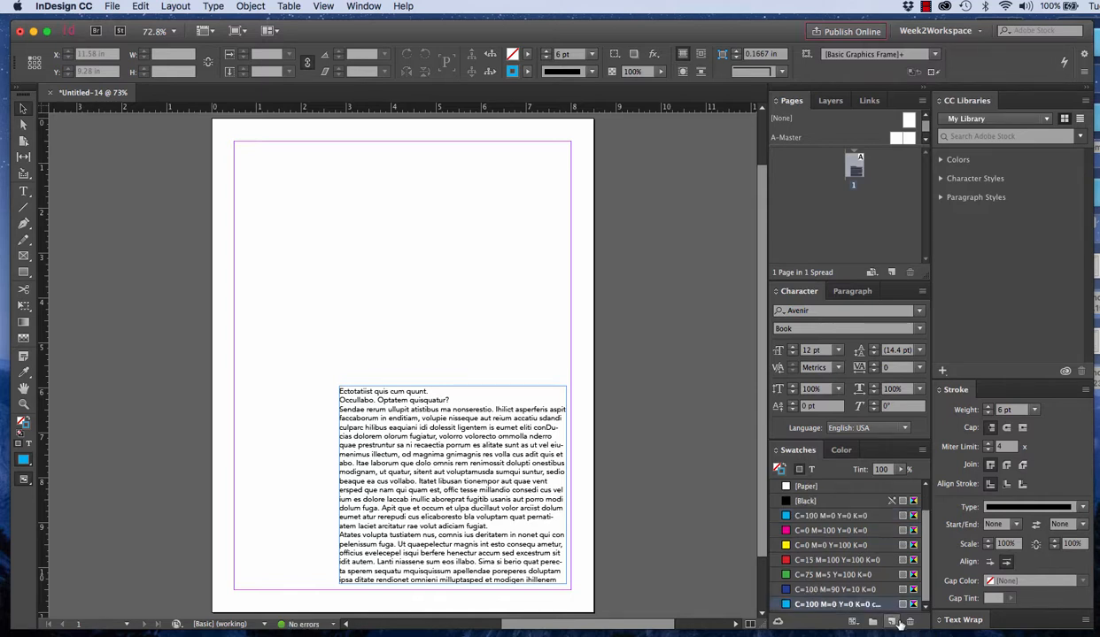
pyautogui.click(921, 450)
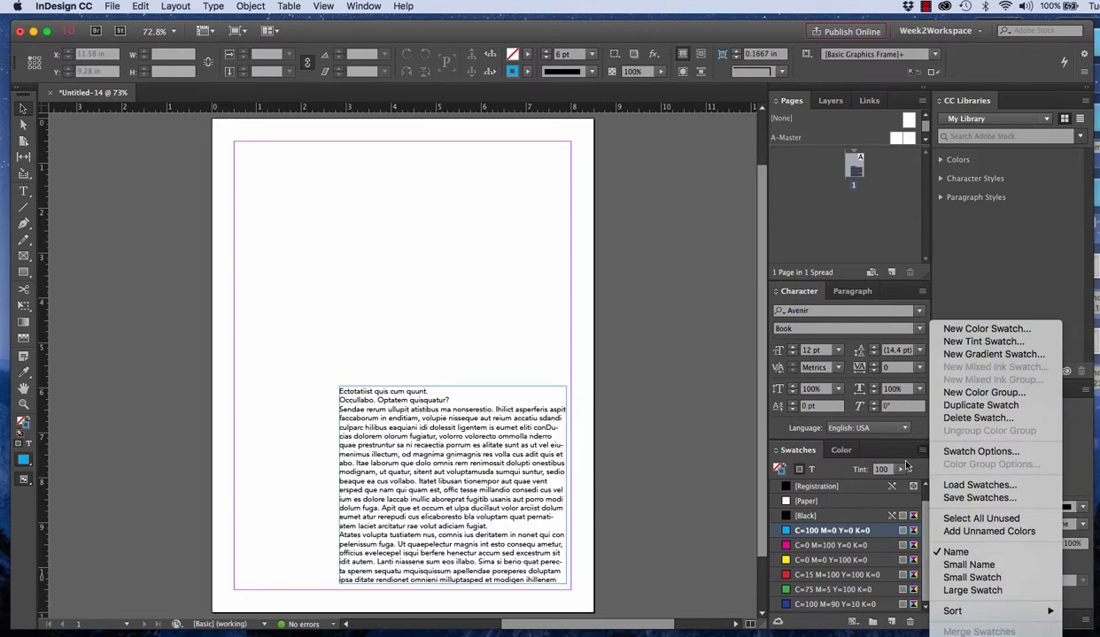
pyautogui.click(674, 503)
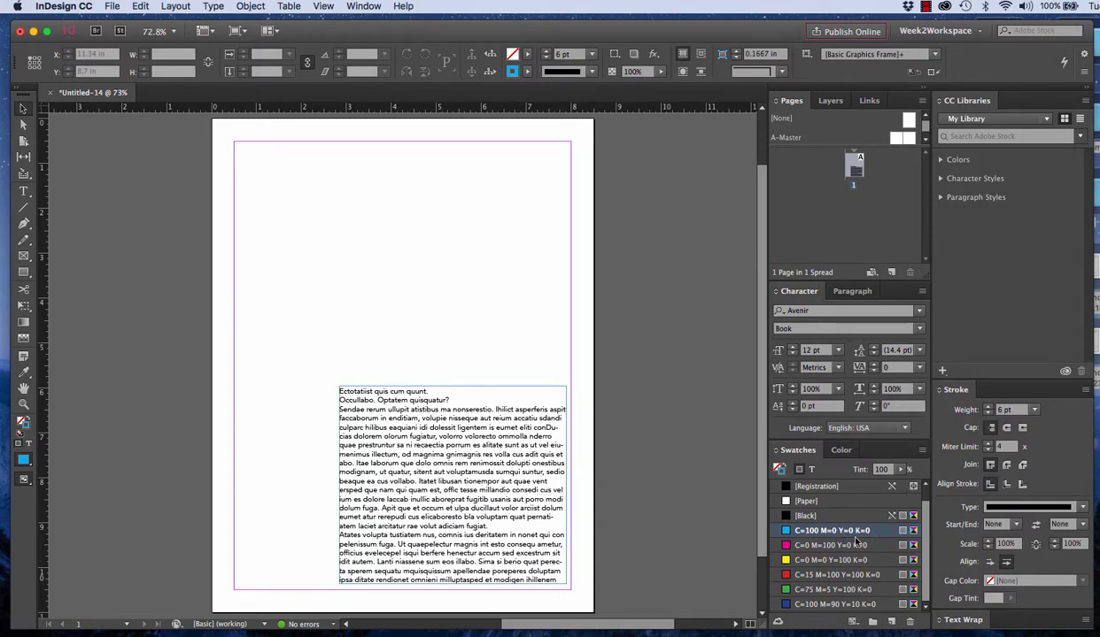
# Start a new color swatch and look through its color modes, keeping CMYK
pyautogui.click(921, 451)
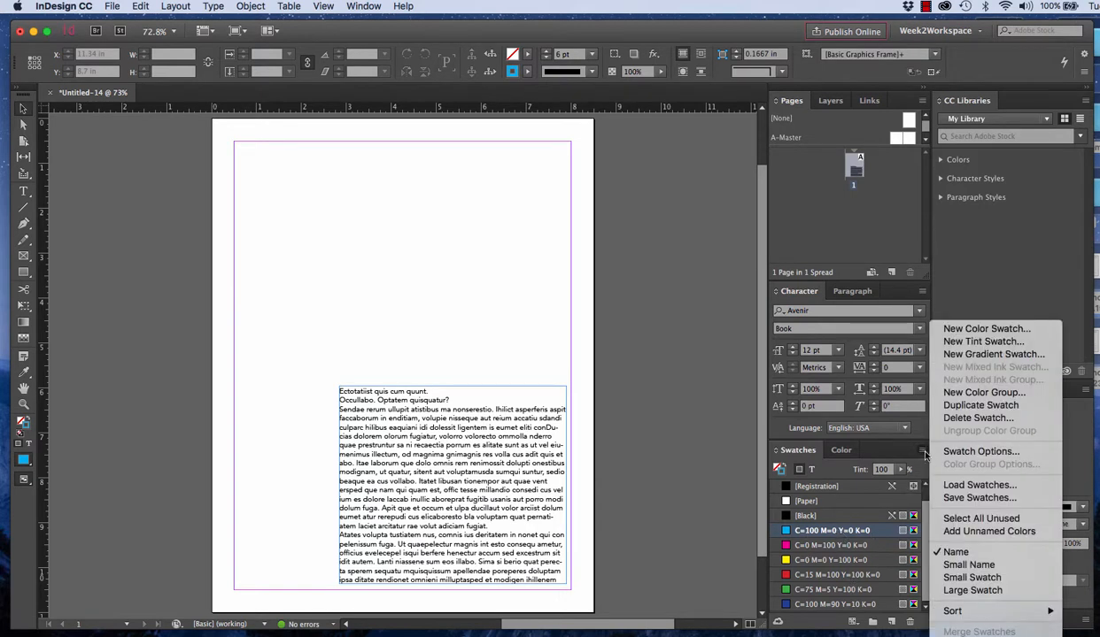
pyautogui.click(1000, 329)
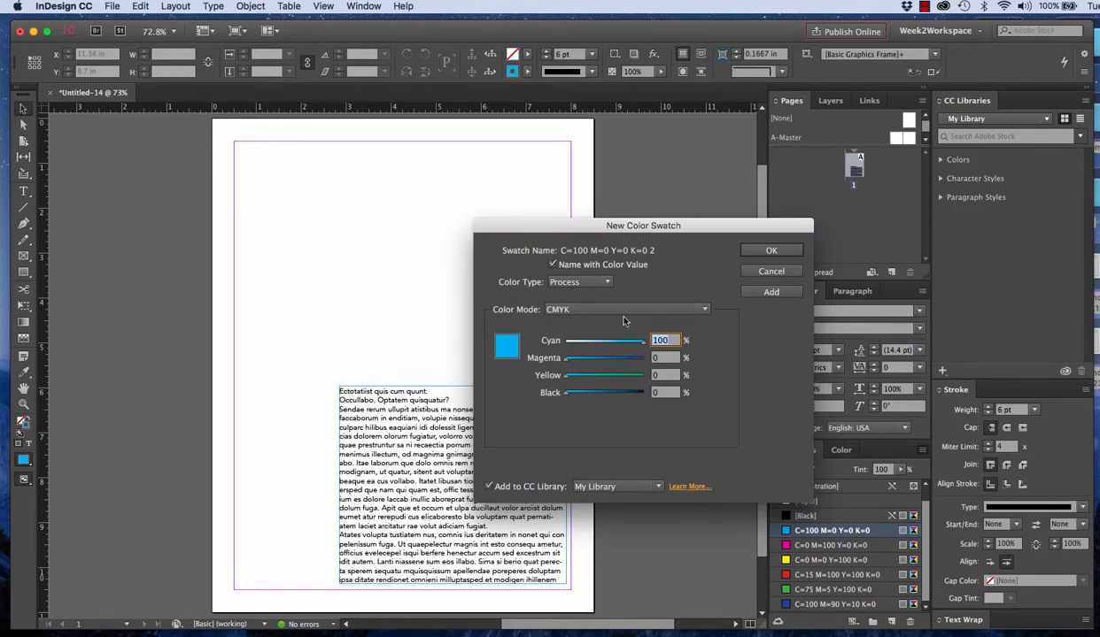
pyautogui.click(595, 312)
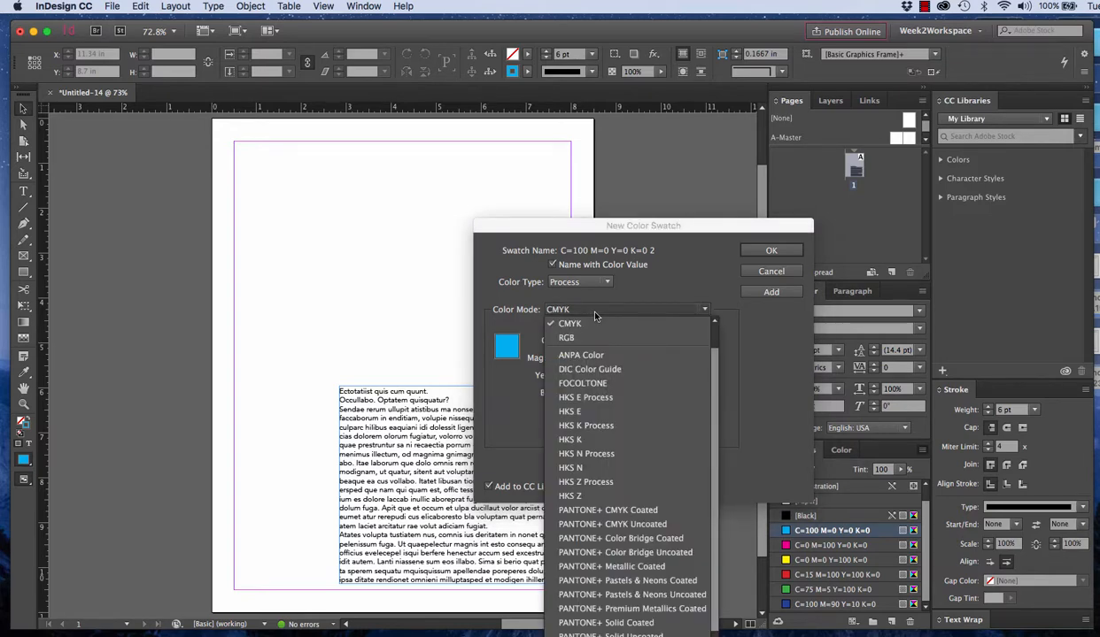
pyautogui.click(617, 311)
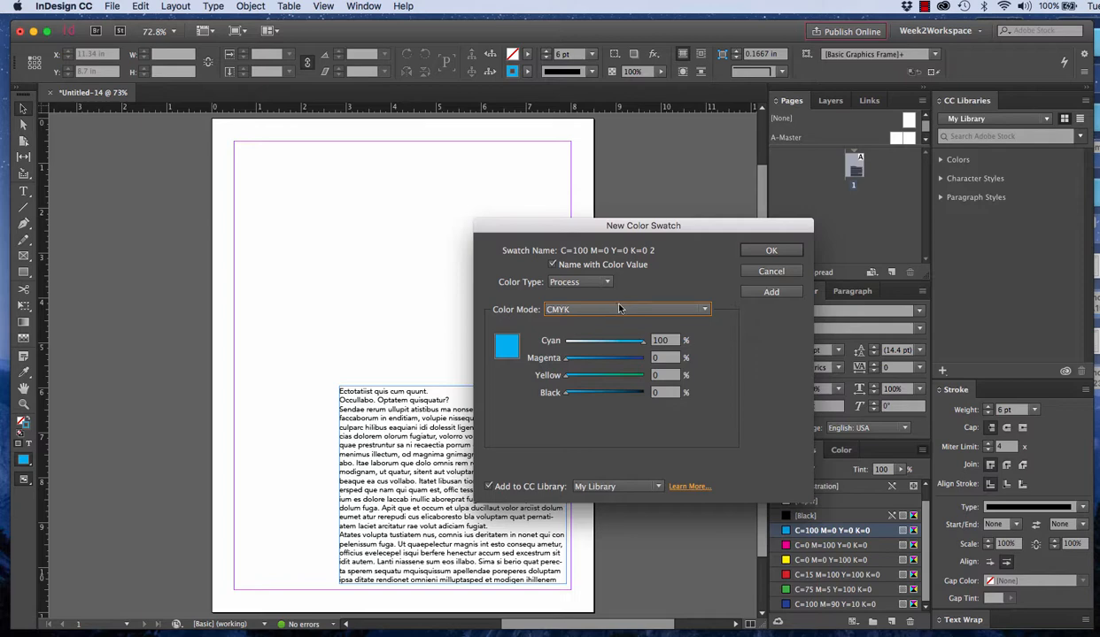
# Switch the new swatch's color mode to RGB and back to CMYK, keeping Process as the color type
pyautogui.click(586, 309)
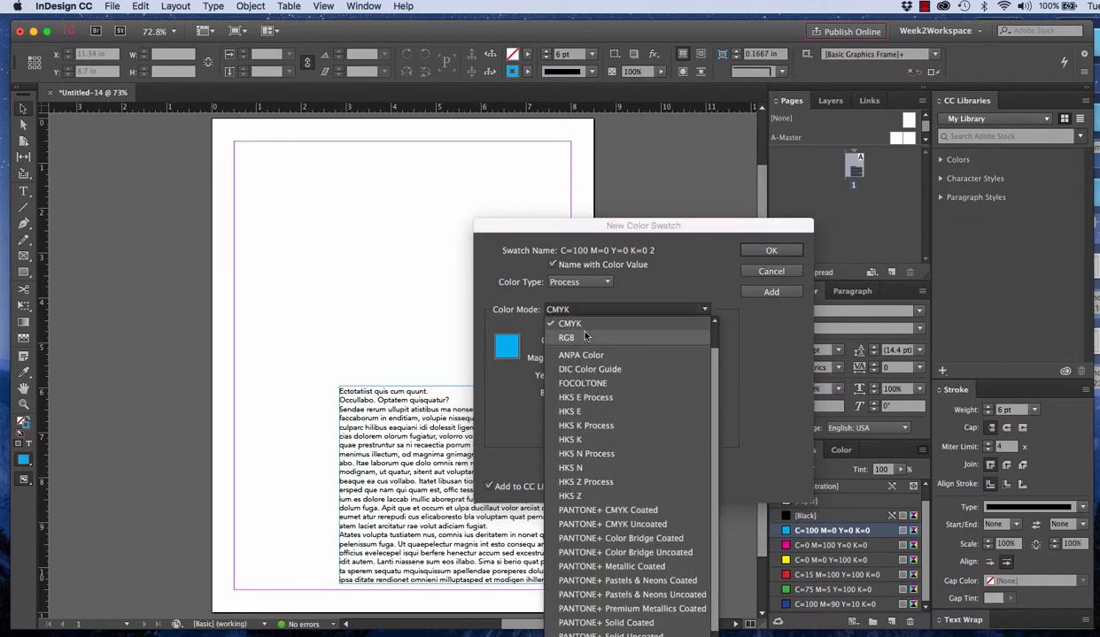
pyautogui.click(571, 334)
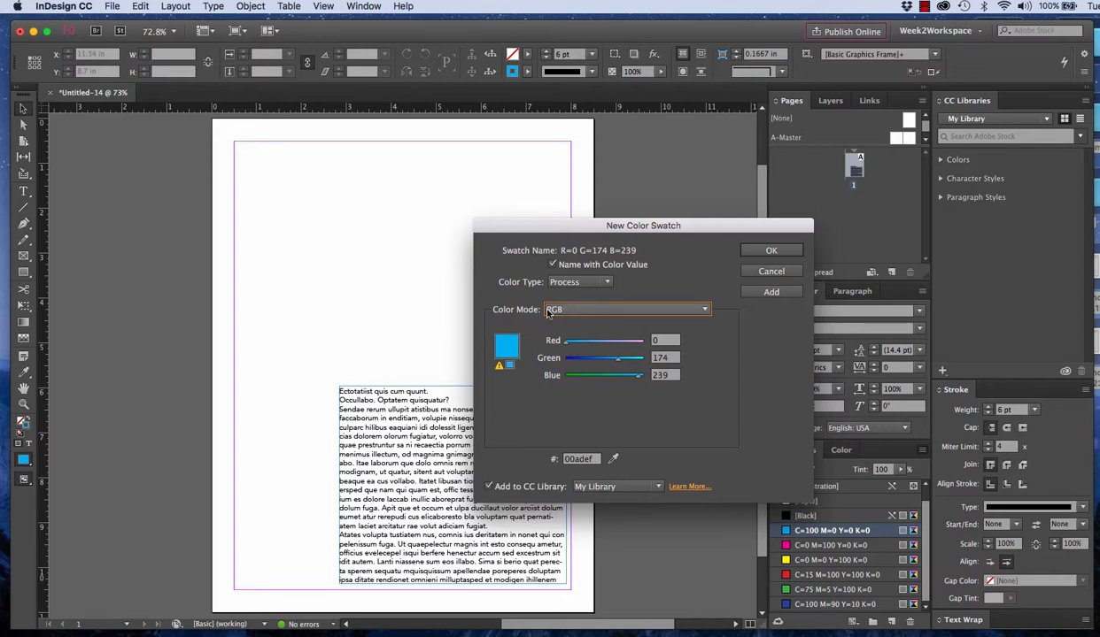
pyautogui.click(594, 311)
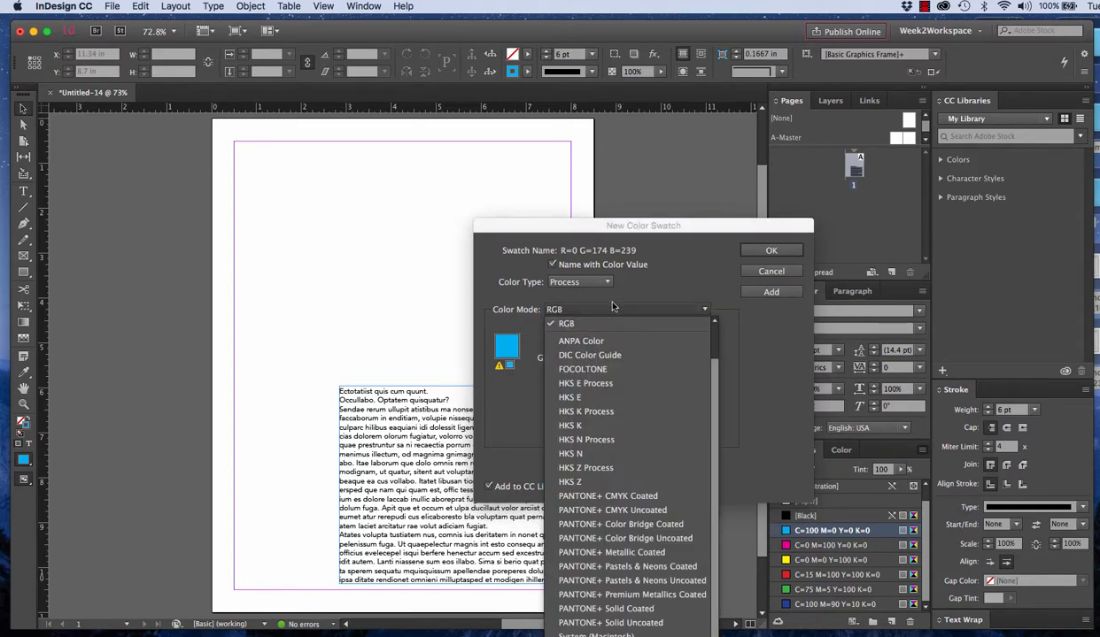
pyautogui.scroll(1, 601, 315)
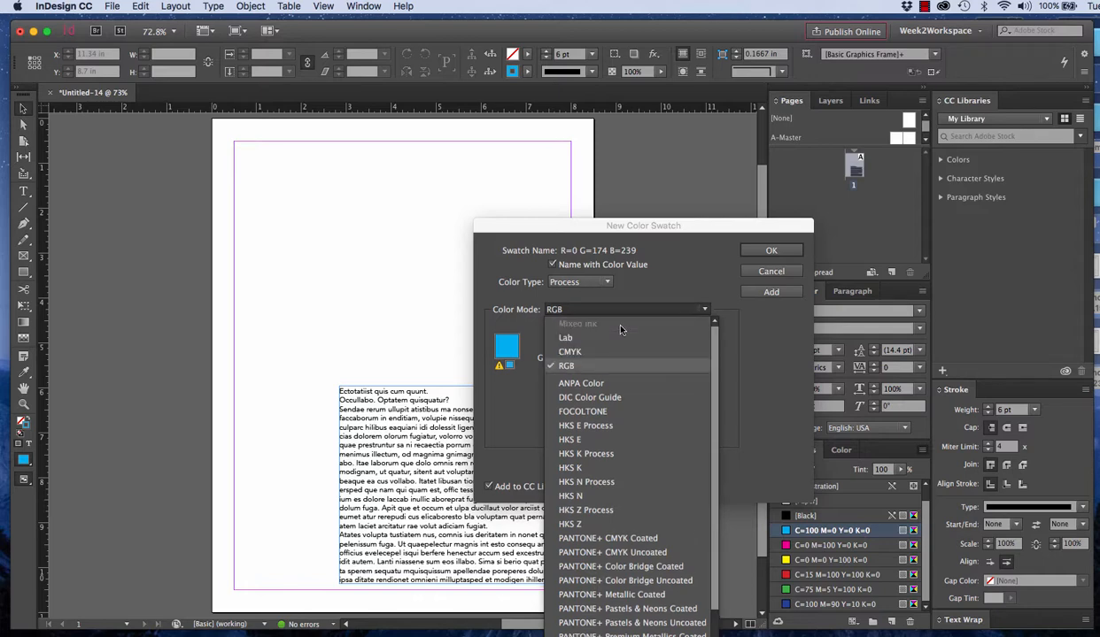
pyautogui.click(570, 352)
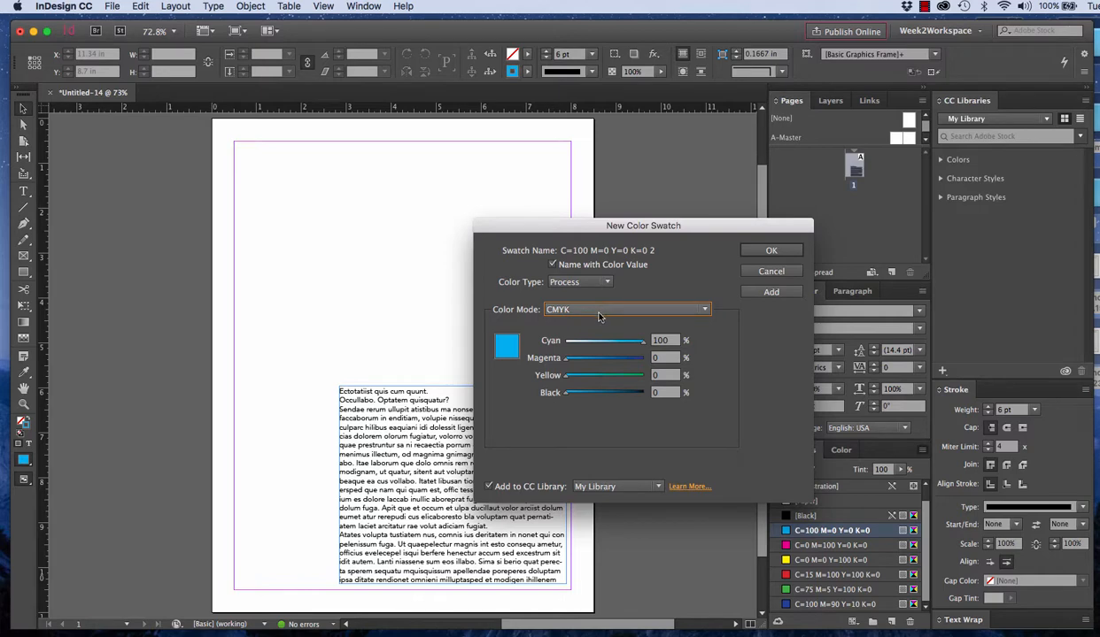
pyautogui.click(564, 282)
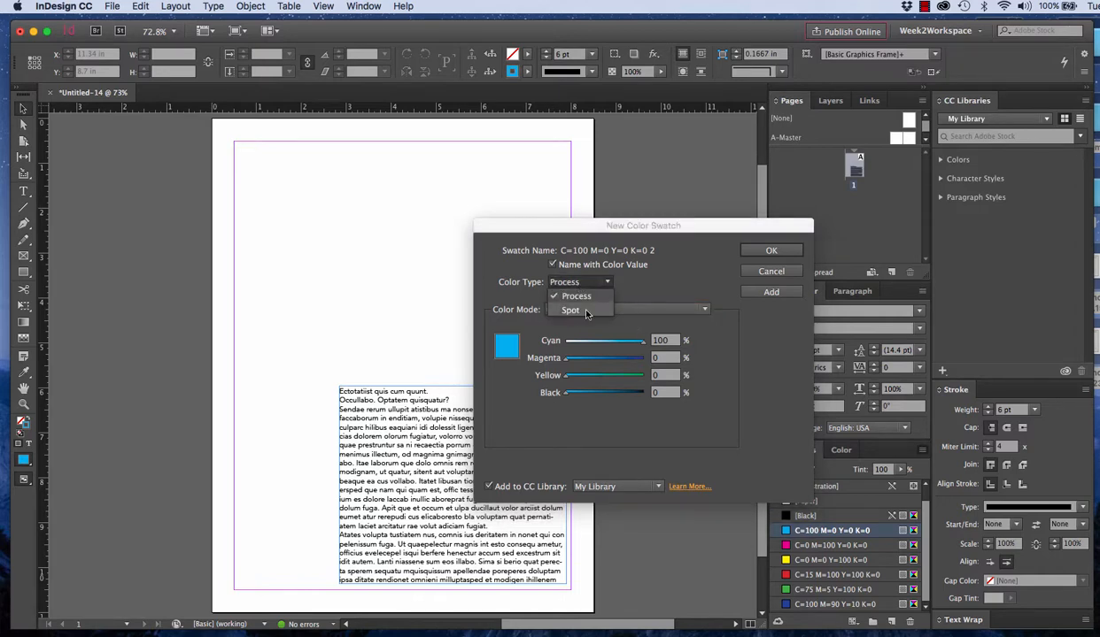
pyautogui.click(682, 293)
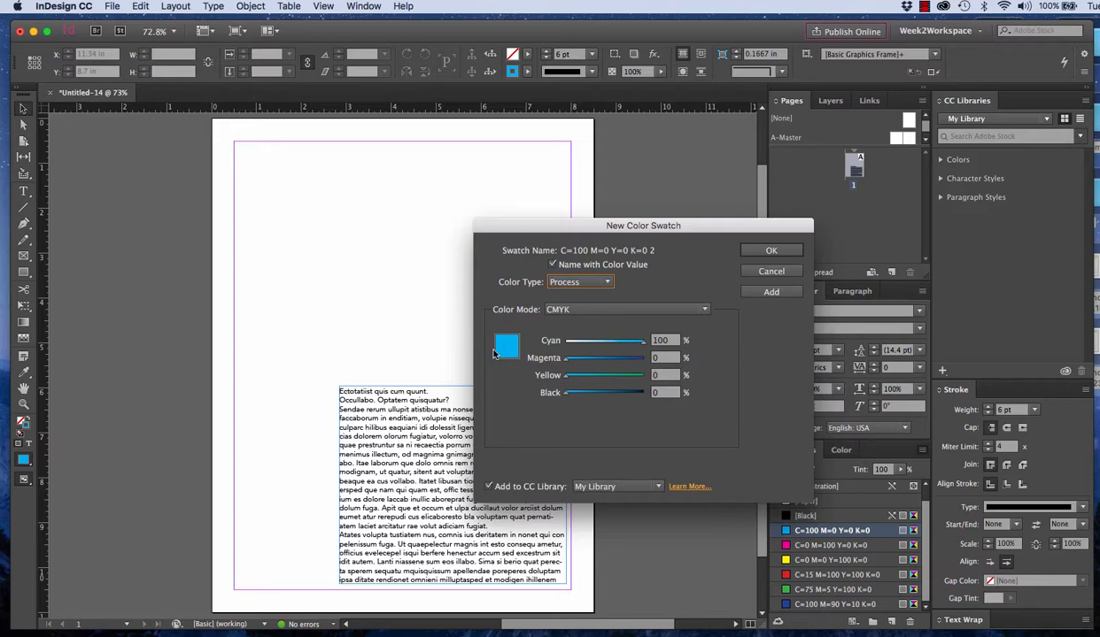
# Try a cyan value of 50% for the new swatch and return cyan to 100%
pyautogui.doubleClick(659, 342)
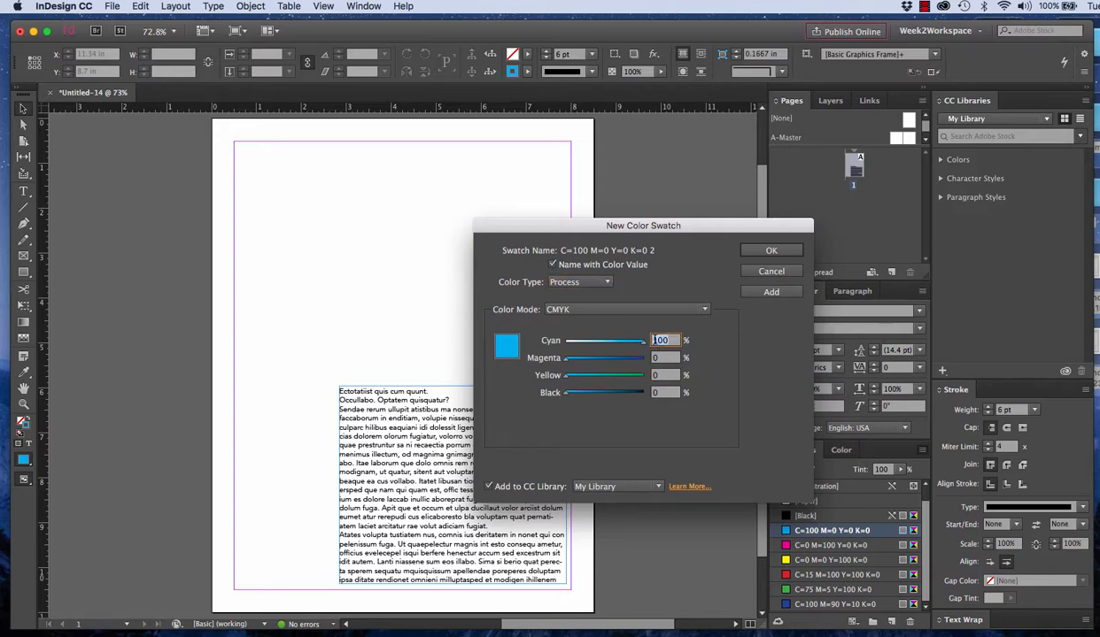
pyautogui.write('50')
pyautogui.press('Tab')
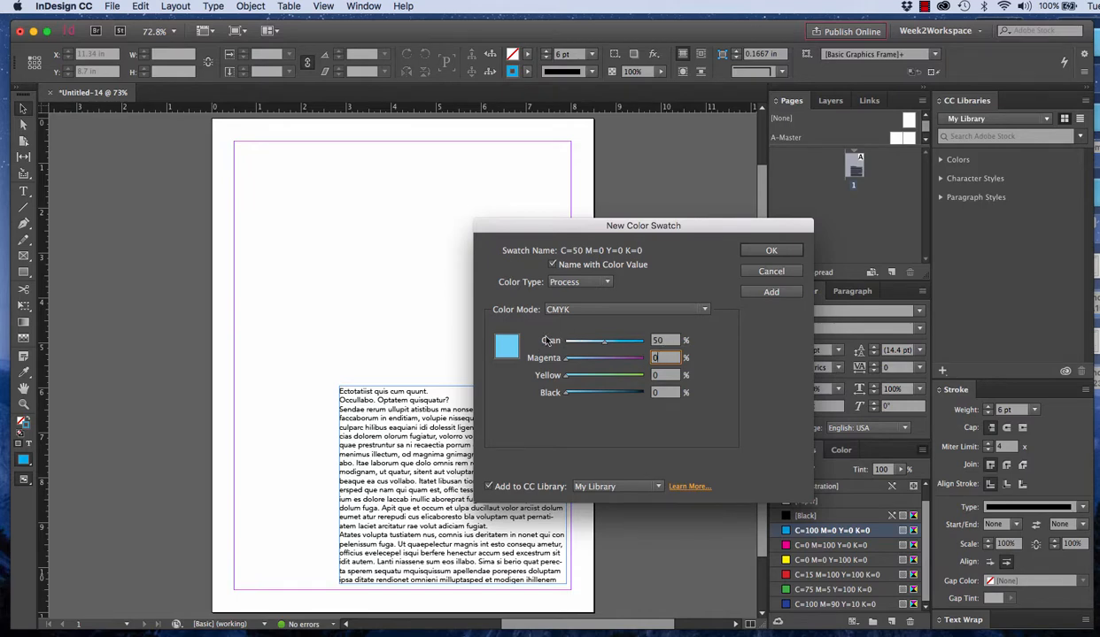
pyautogui.hotkey('shift', 'Tab')
pyautogui.write('1')
pyautogui.press('Tab')
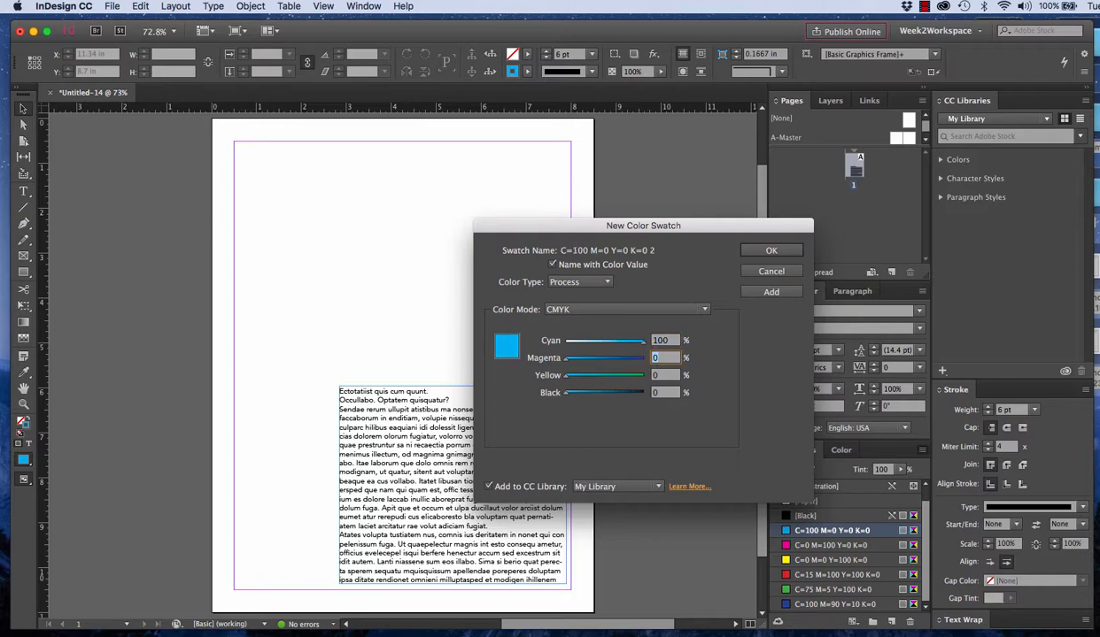
# Try a magenta value of 100% for the new swatch and return magenta to 0%
pyautogui.press('Tab')
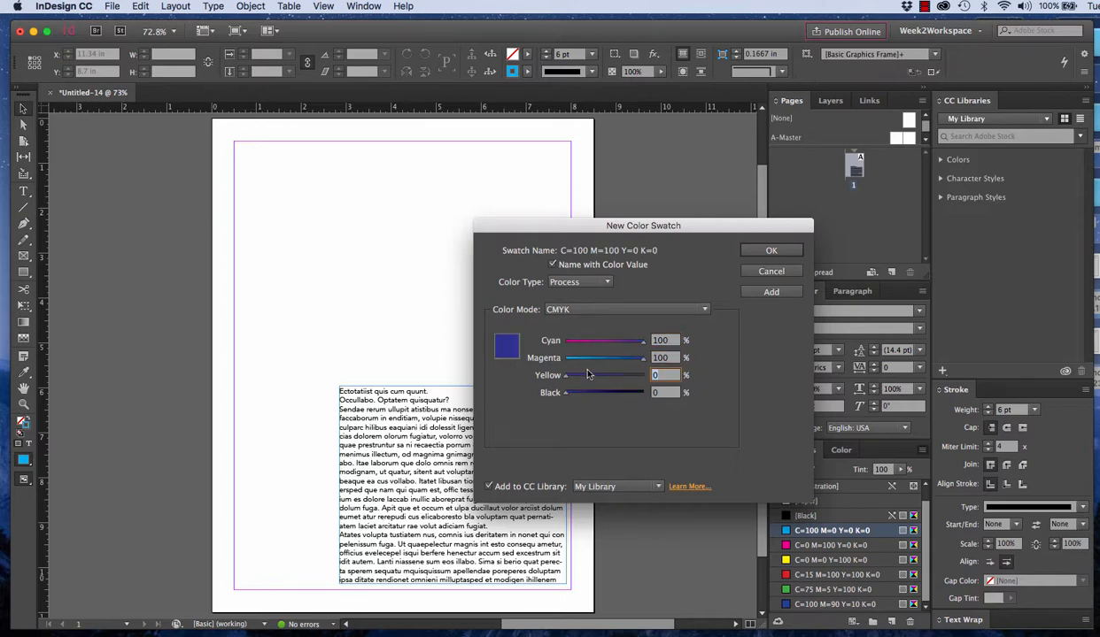
pyautogui.doubleClick(659, 357)
pyautogui.write('0')
pyautogui.press('Tab')
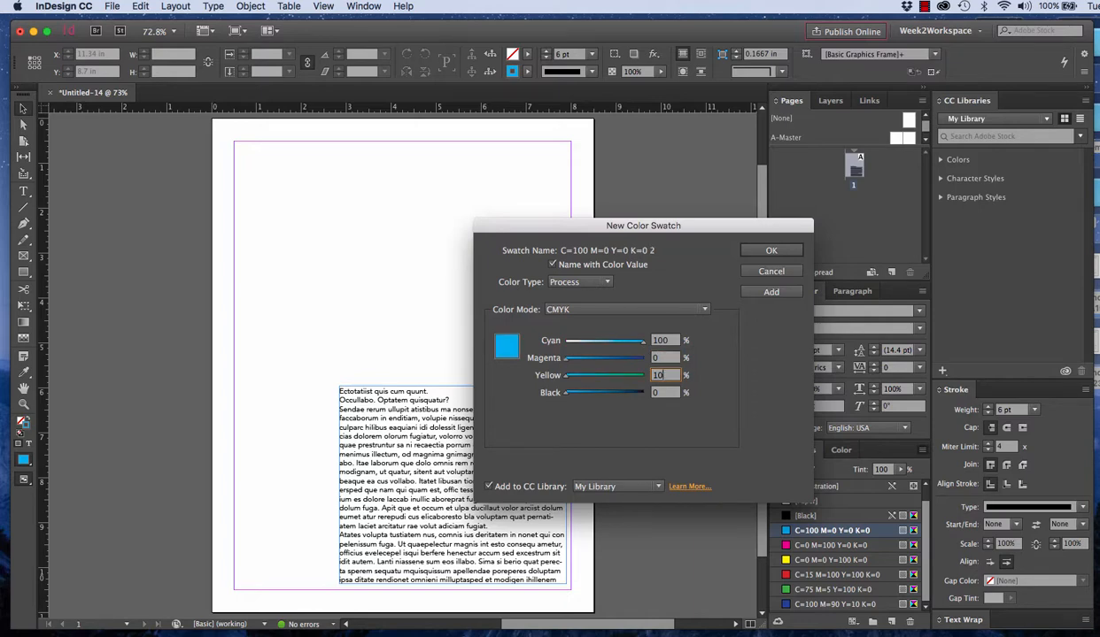
# Set the new swatch's yellow to 100% and reduce its cyan to 0%, leaving black at 0%
pyautogui.press('Tab')
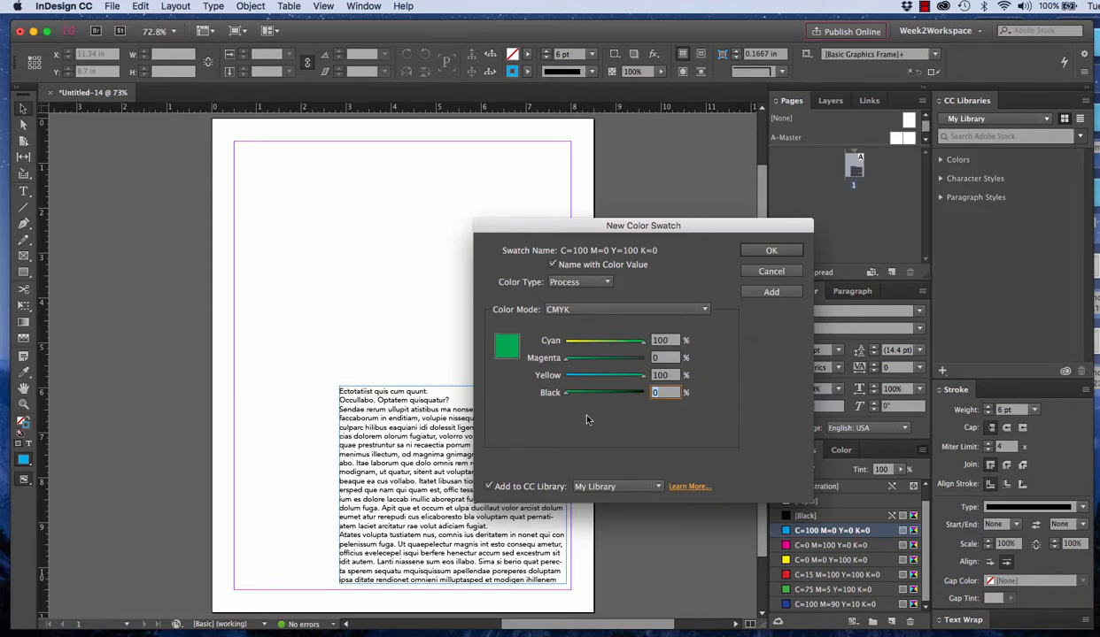
pyautogui.moveTo(564, 394); pyautogui.dragTo(532, 392)
pyautogui.moveTo(640, 345); pyautogui.dragTo(535, 342)
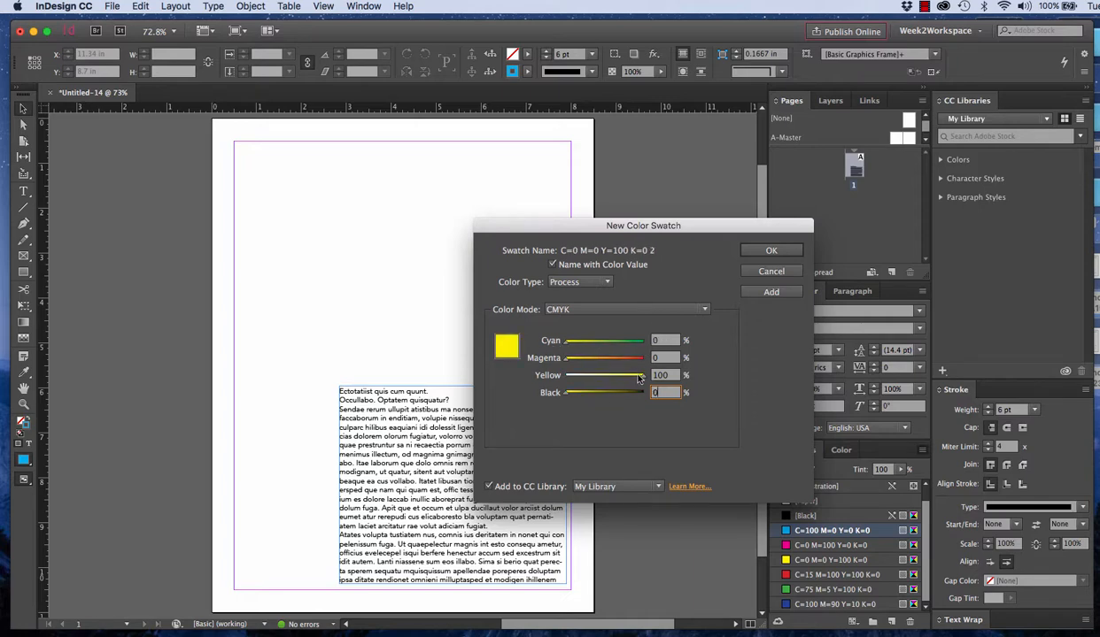
# Adjust the new swatch to magenta 75% and yellow 85%, and name it Orange instead of using its color value
pyautogui.moveTo(646, 380); pyautogui.dragTo(612, 378)
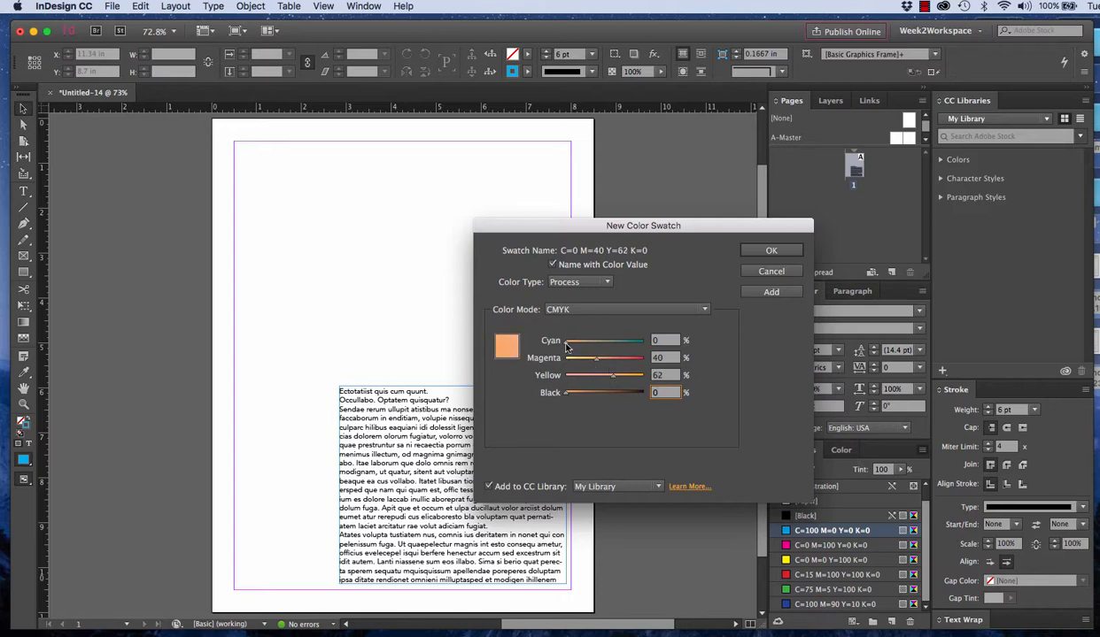
pyautogui.moveTo(566, 342); pyautogui.dragTo(633, 375)
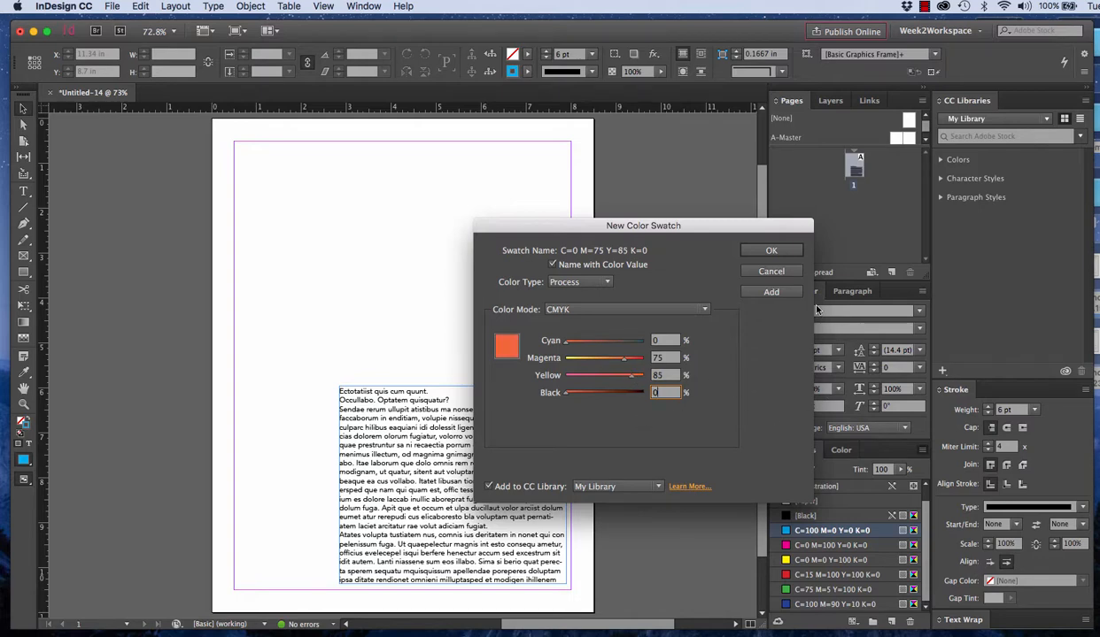
pyautogui.click(551, 264)
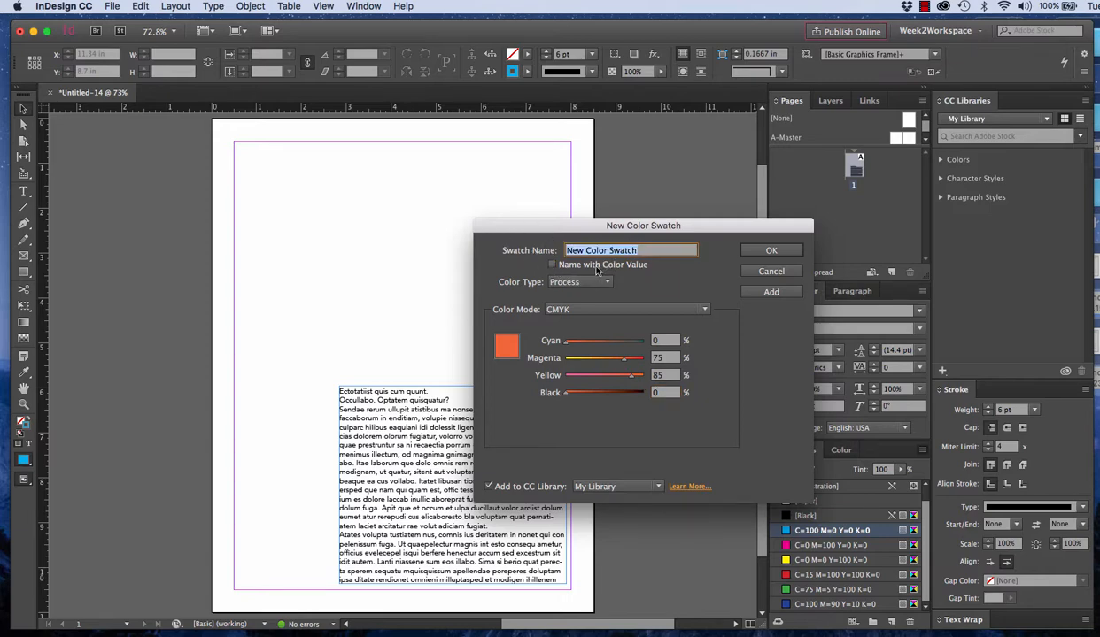
pyautogui.write('O')
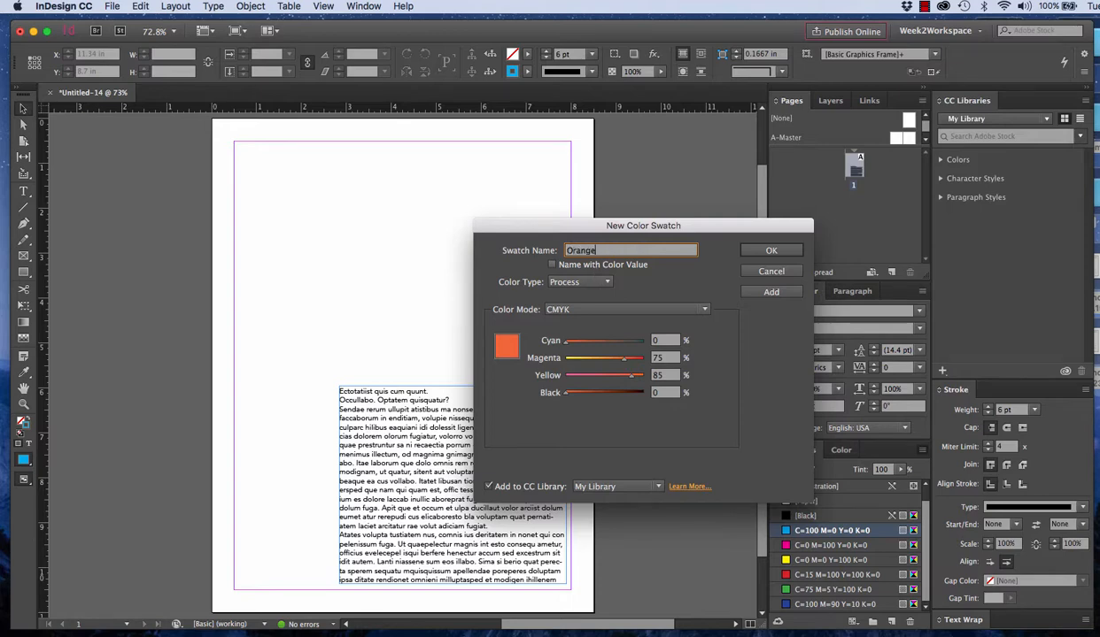
pyautogui.write('range')
# Finish naming the new swatch Orange and add it to the document's swatches
pyautogui.click(762, 251)
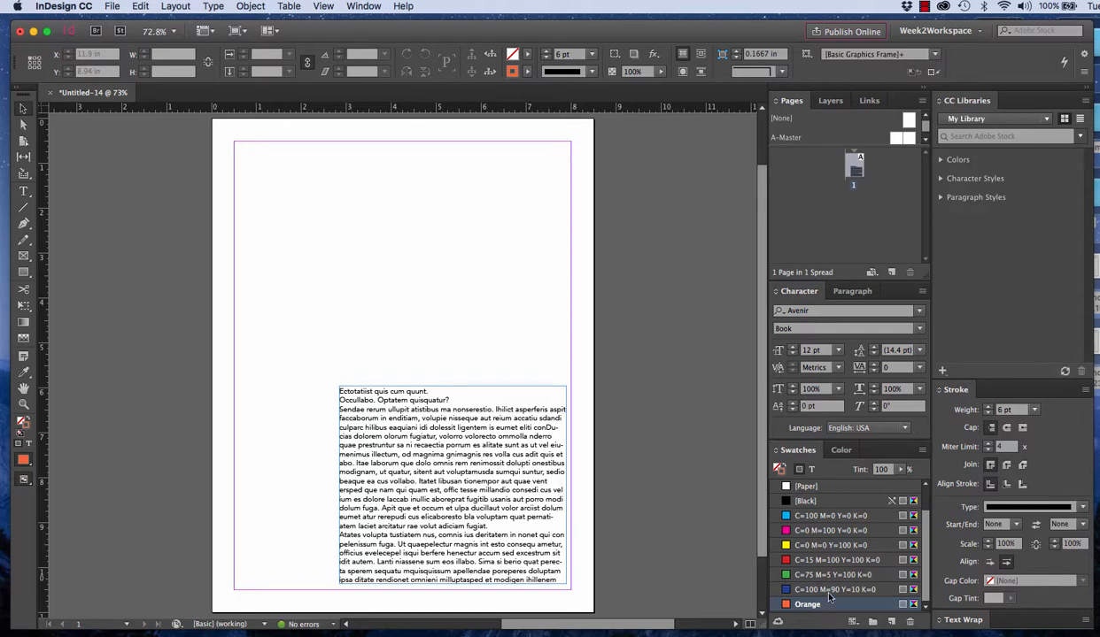
# Select the text frame and apply the C=15 M=100 Y=100 K=0 swatch to its stroke
pyautogui.click(535, 479)
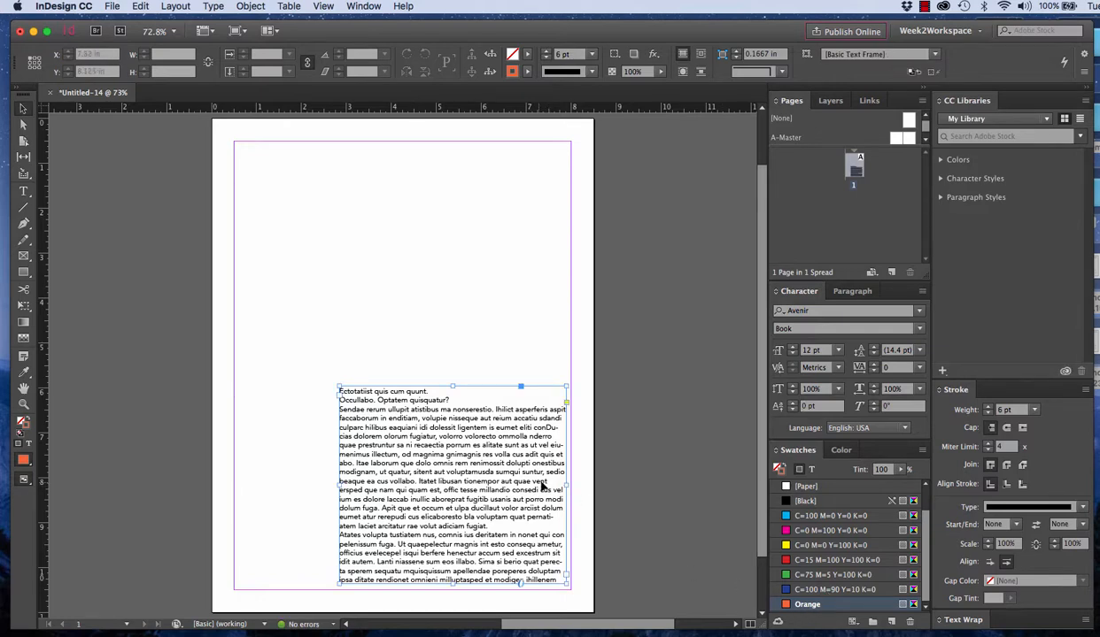
pyautogui.click(812, 590)
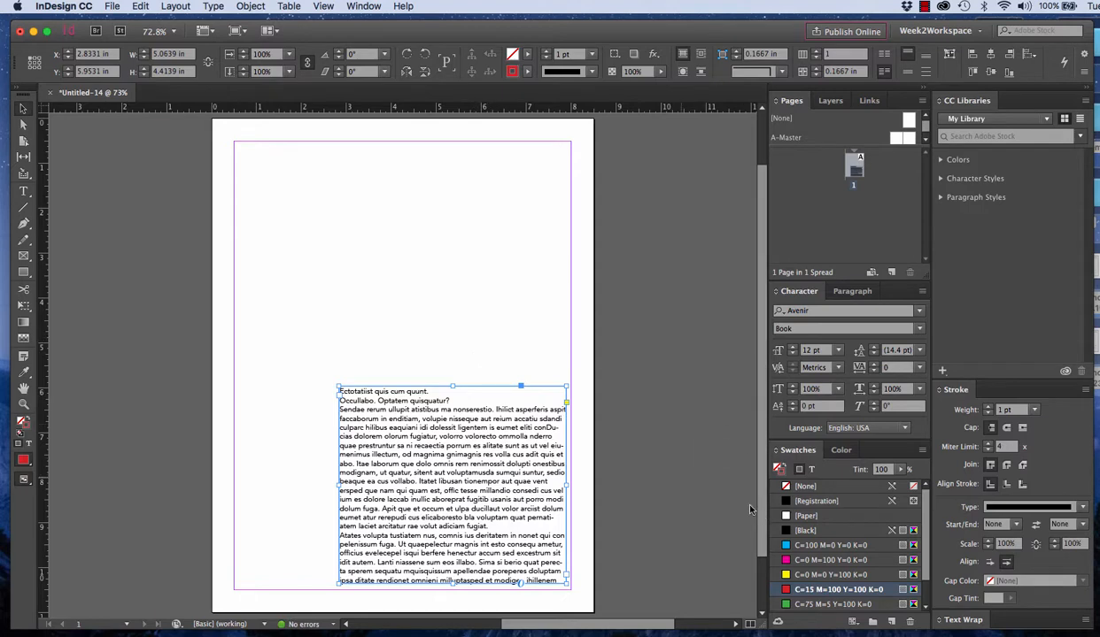
# Try the Orange swatch as the text frame's fill and undo it
pyautogui.click(775, 466)
pyautogui.scroll(-2, 816, 577)
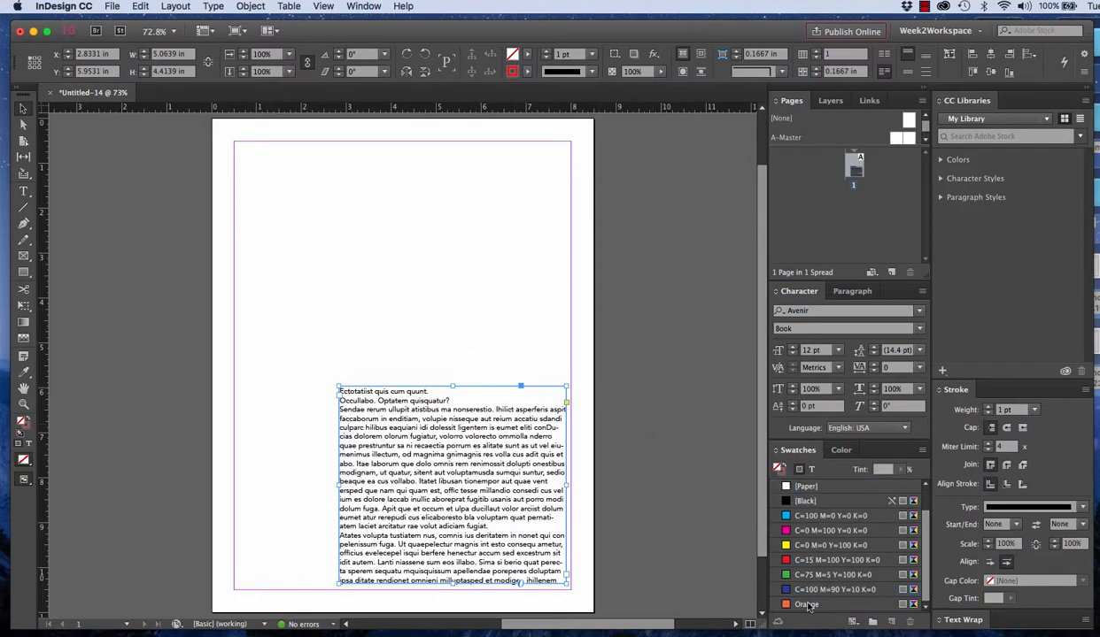
pyautogui.click(806, 604)
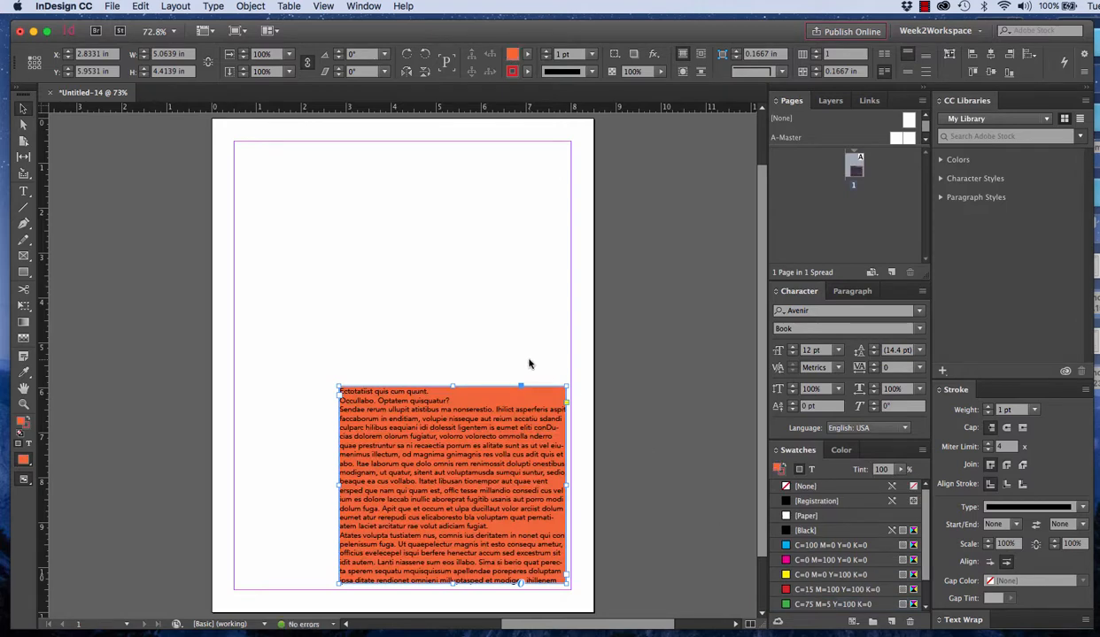
pyautogui.press('super+z')
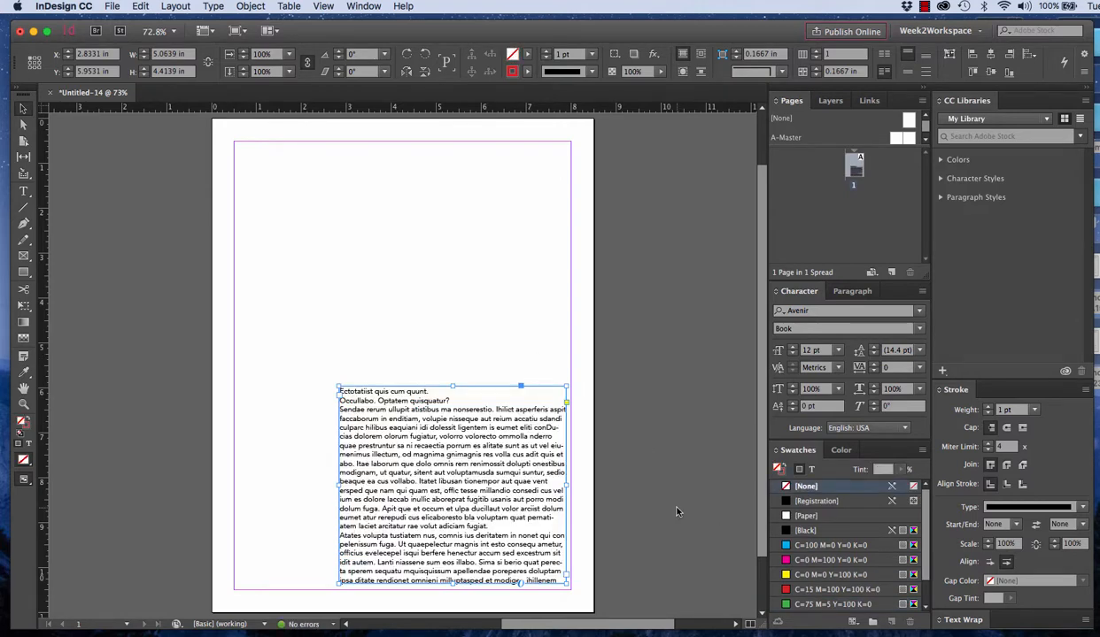
# Fill the selected text frame with the Orange swatch
pyautogui.scroll(-2, 823, 577)
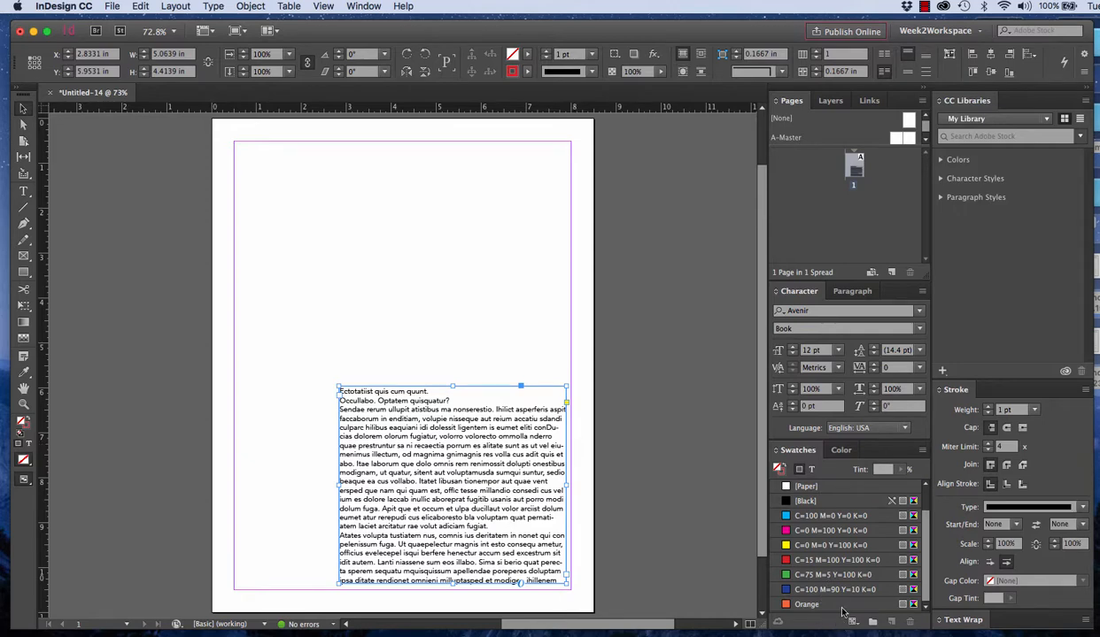
pyautogui.click(802, 605)
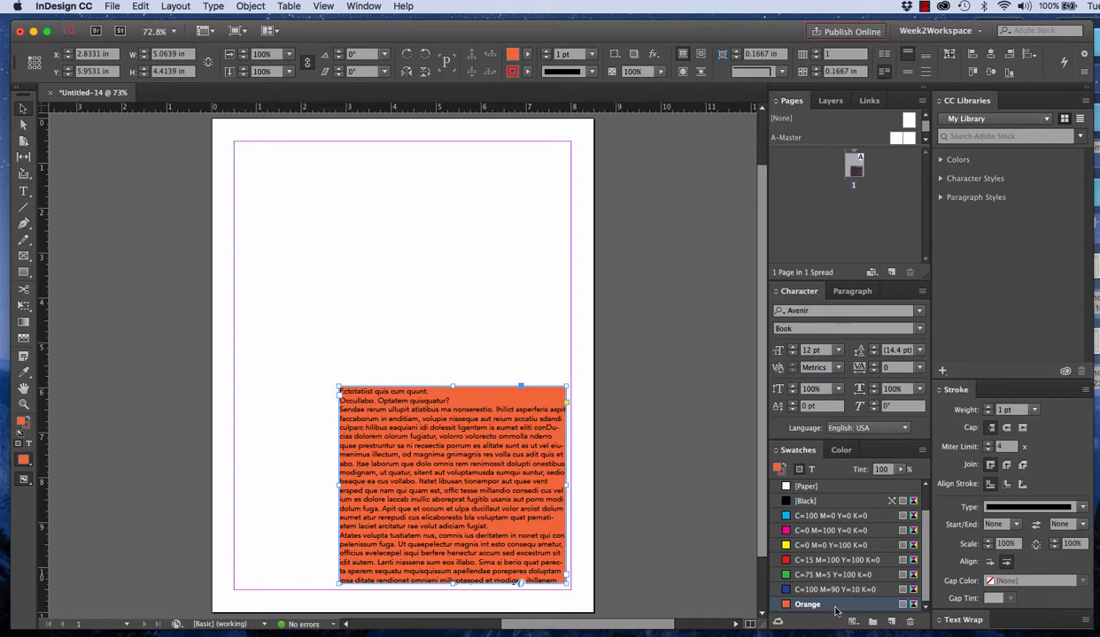
pyautogui.click(922, 451)
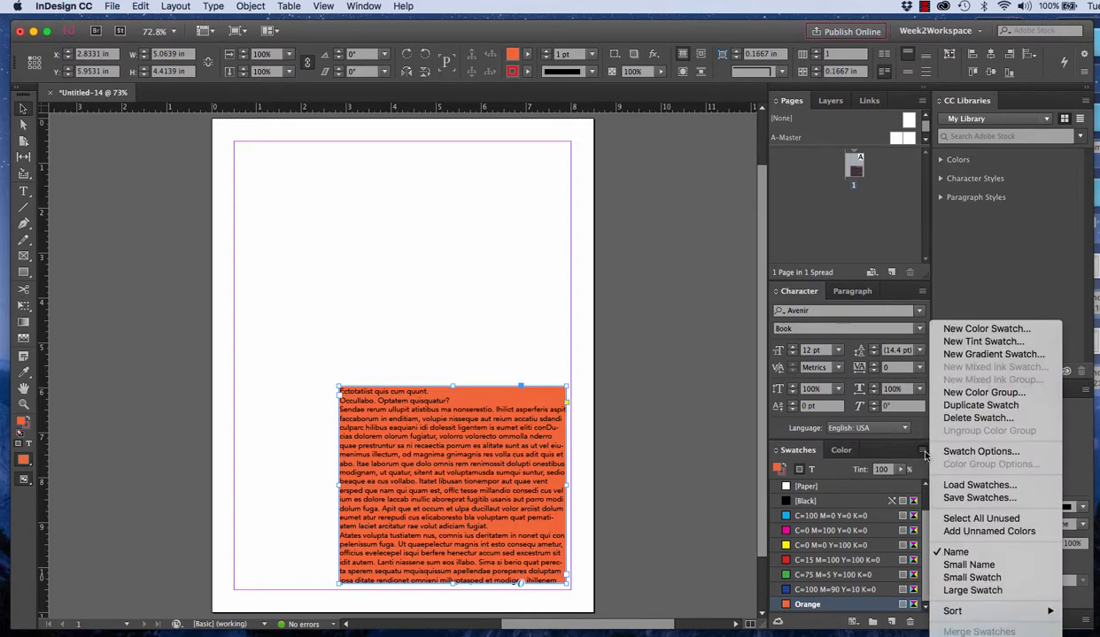
pyautogui.click(615, 337)
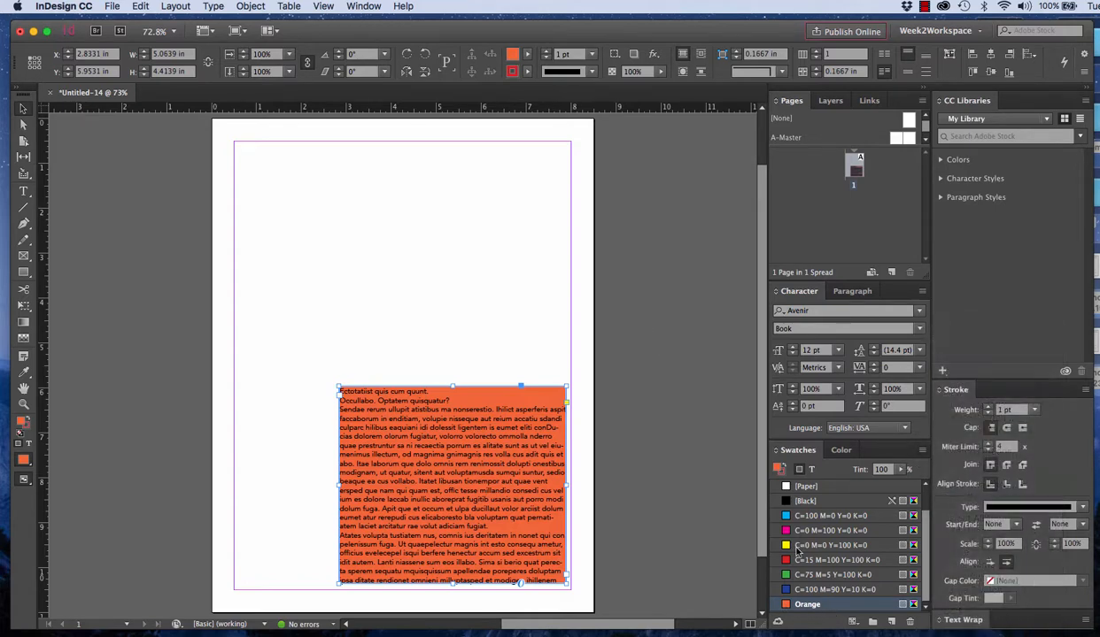
# Edit the Orange swatch to magenta 59% and yellow 60%, keeping cyan and black at 0%
pyautogui.doubleClick(794, 604)
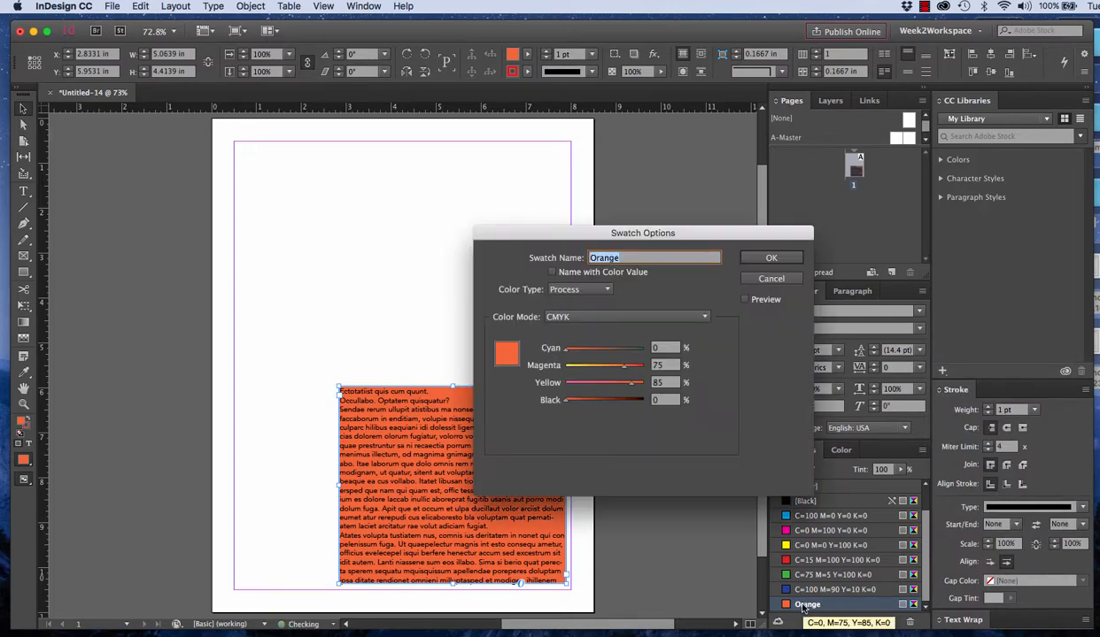
pyautogui.click(770, 278)
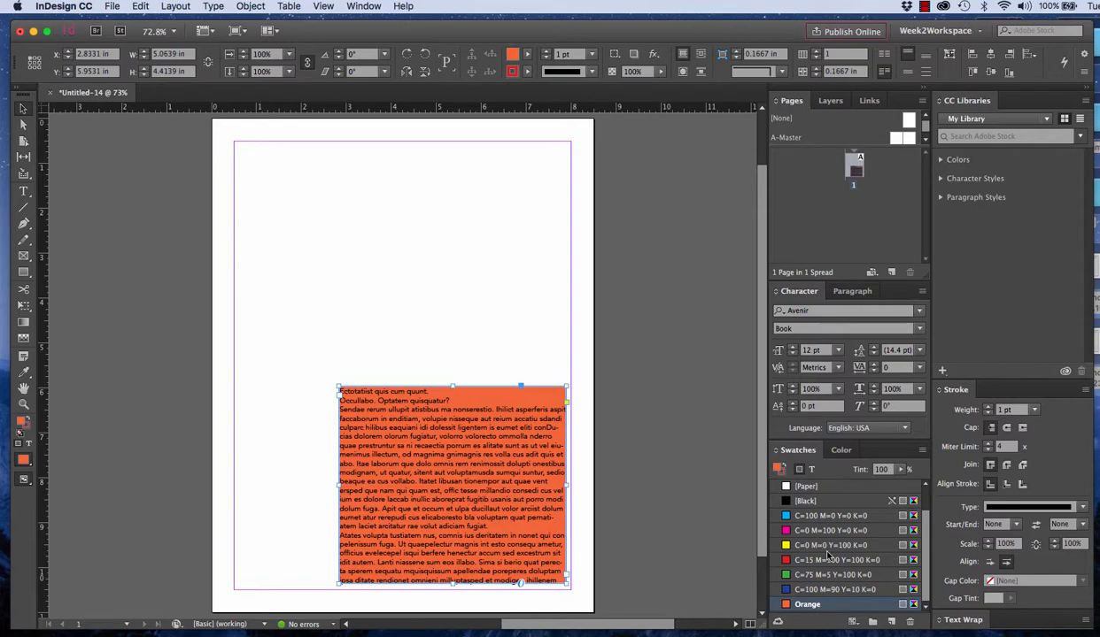
pyautogui.doubleClick(806, 605)
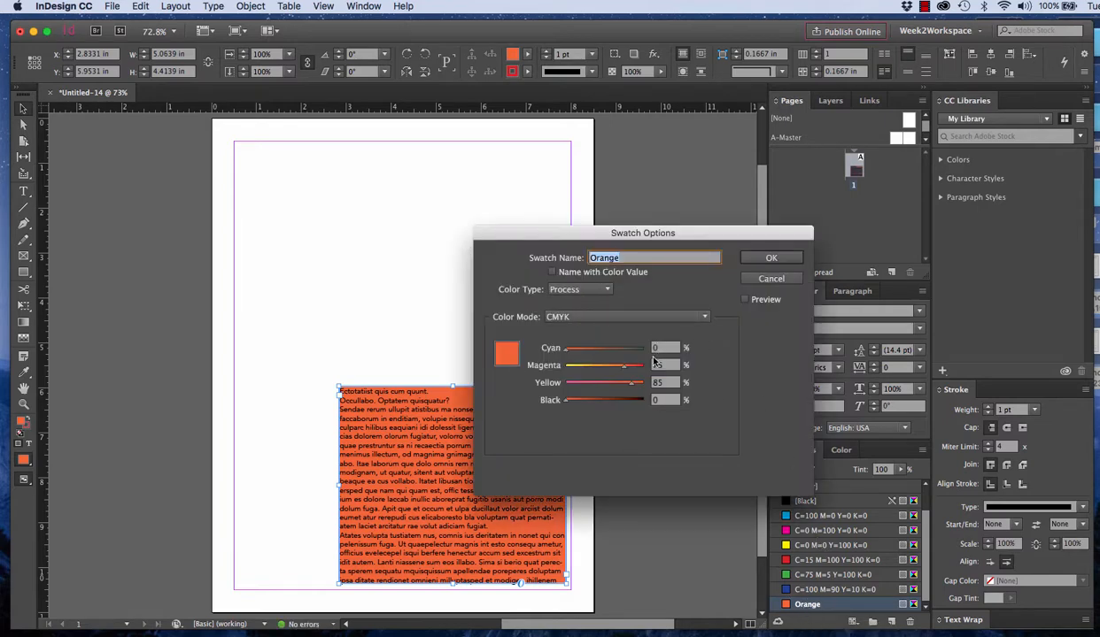
pyautogui.moveTo(624, 366)
pyautogui.mouseDown()
pyautogui.moveTo(611, 365)
pyautogui.moveTo(612, 382)
pyautogui.mouseUp()
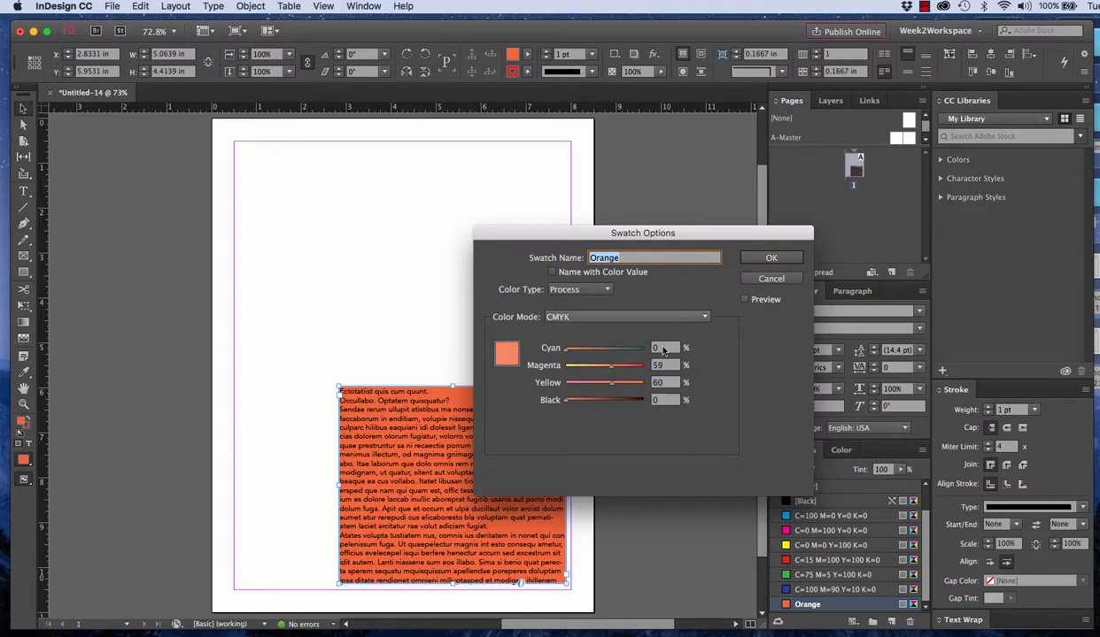
pyautogui.click(761, 254)
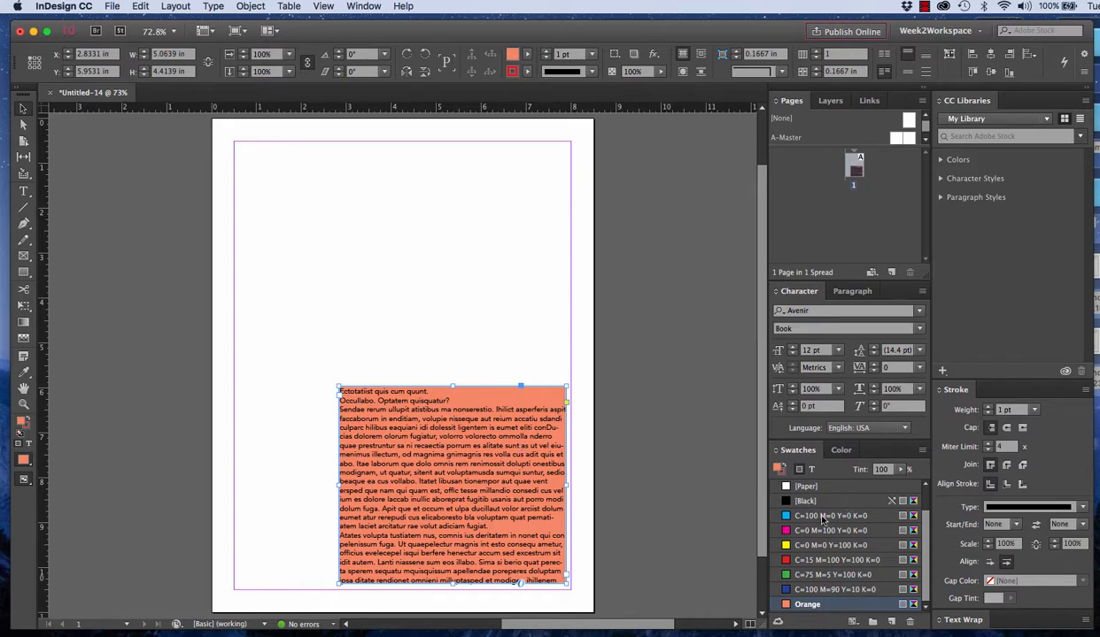
# Fill the text frame with the C=100 M=0 Y=0 K=0 swatch, deselect the frame and check that swatch's options
pyautogui.click(801, 515)
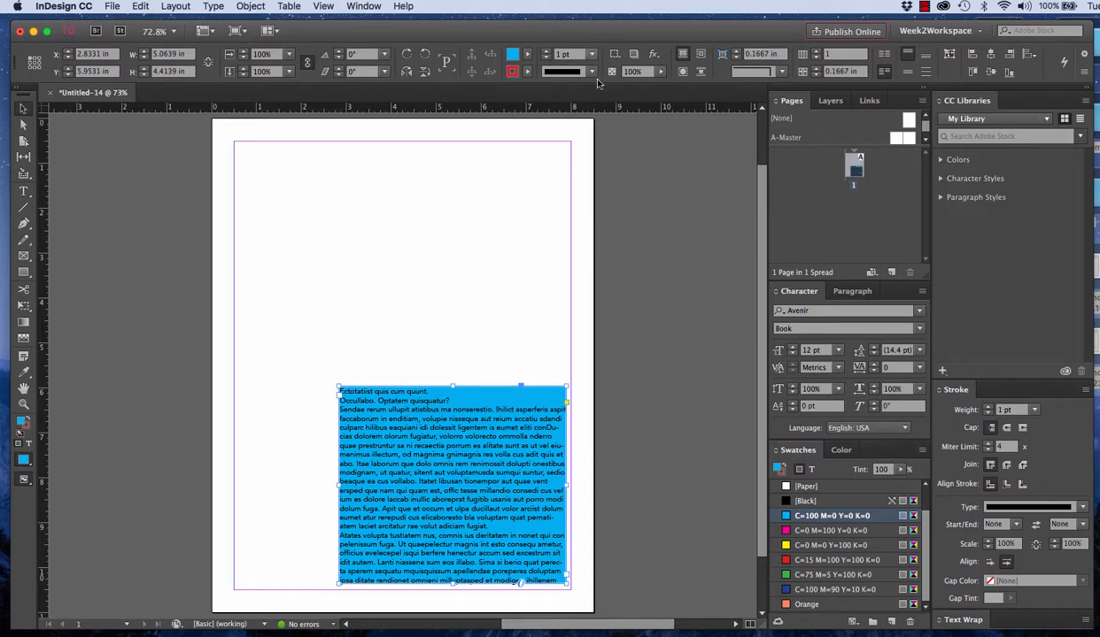
pyautogui.click(526, 55)
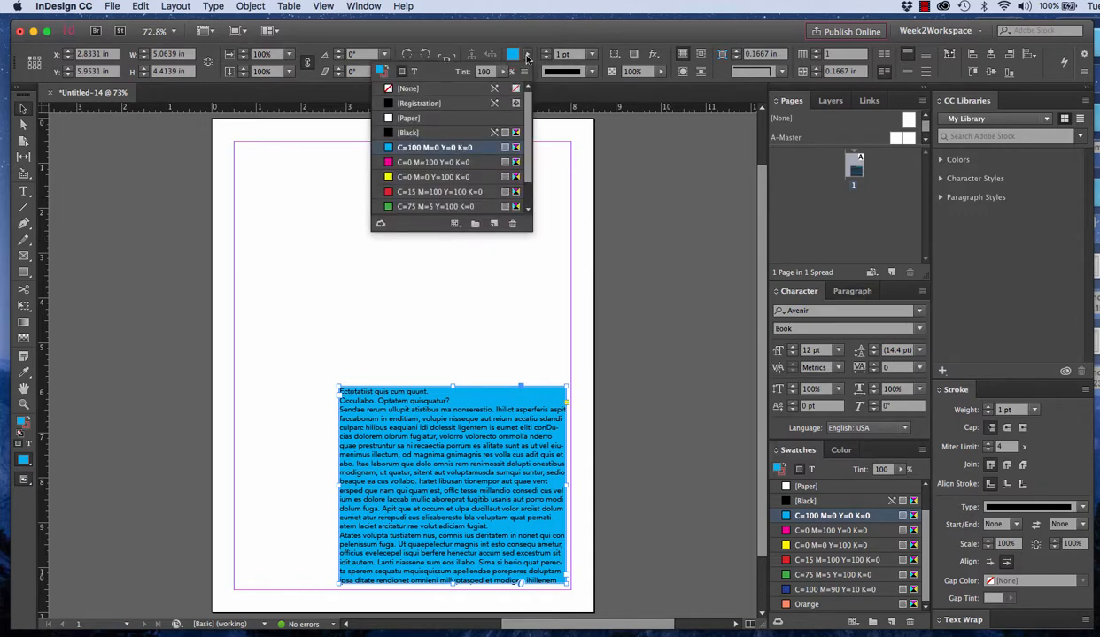
pyautogui.click(482, 72)
pyautogui.click(625, 259)
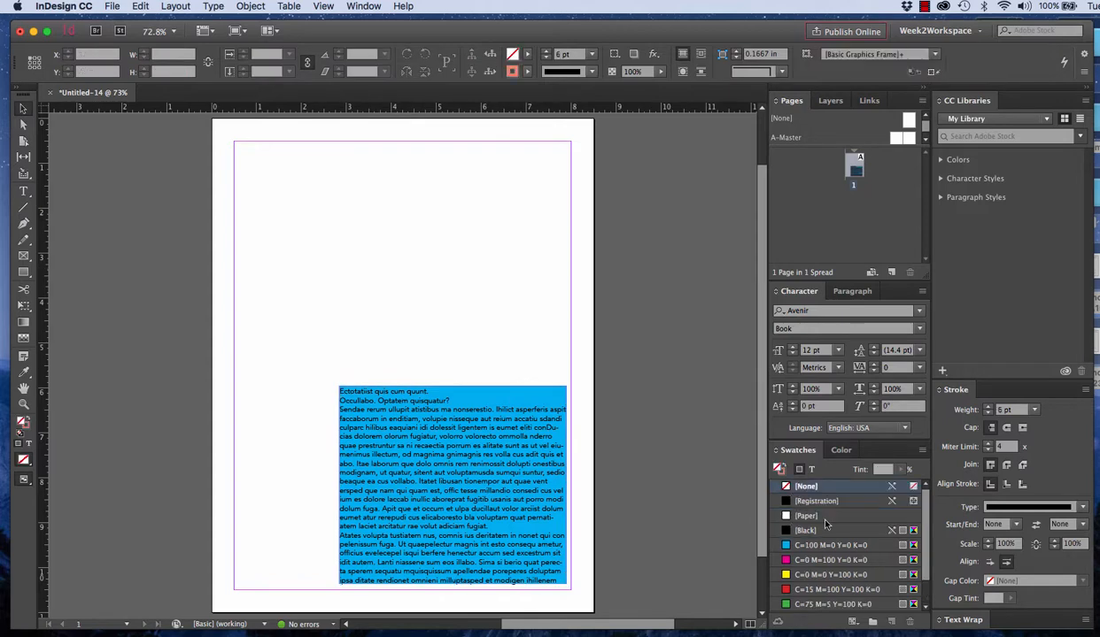
pyautogui.doubleClick(818, 546)
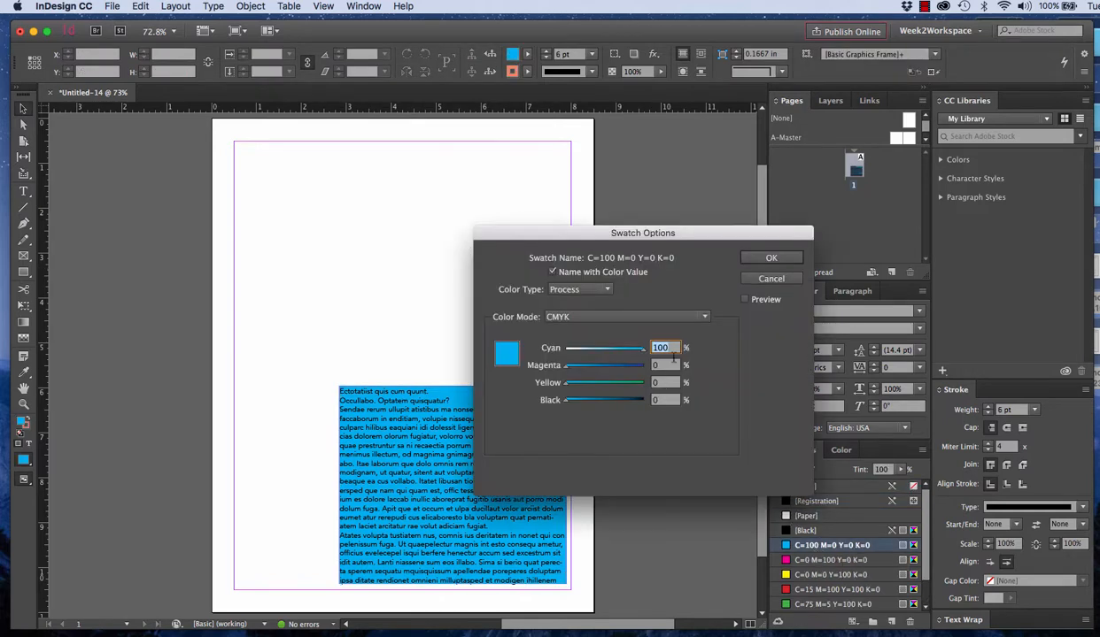
pyautogui.click(761, 248)
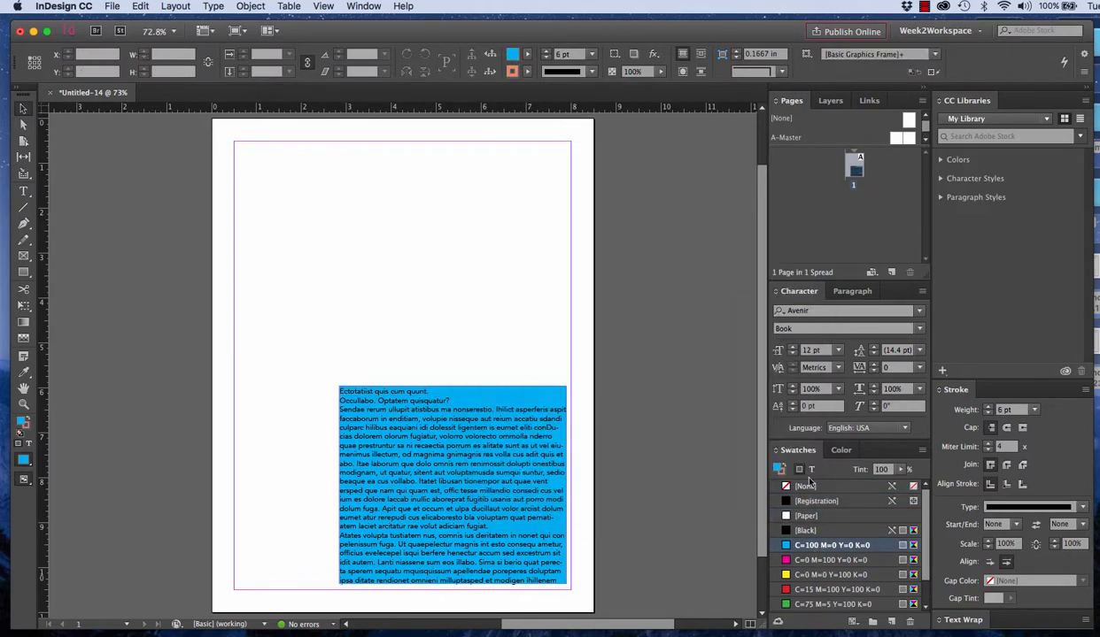
# Set the tint of the text frame's cyan fill to 50% and deselect the frame
pyautogui.click(466, 392)
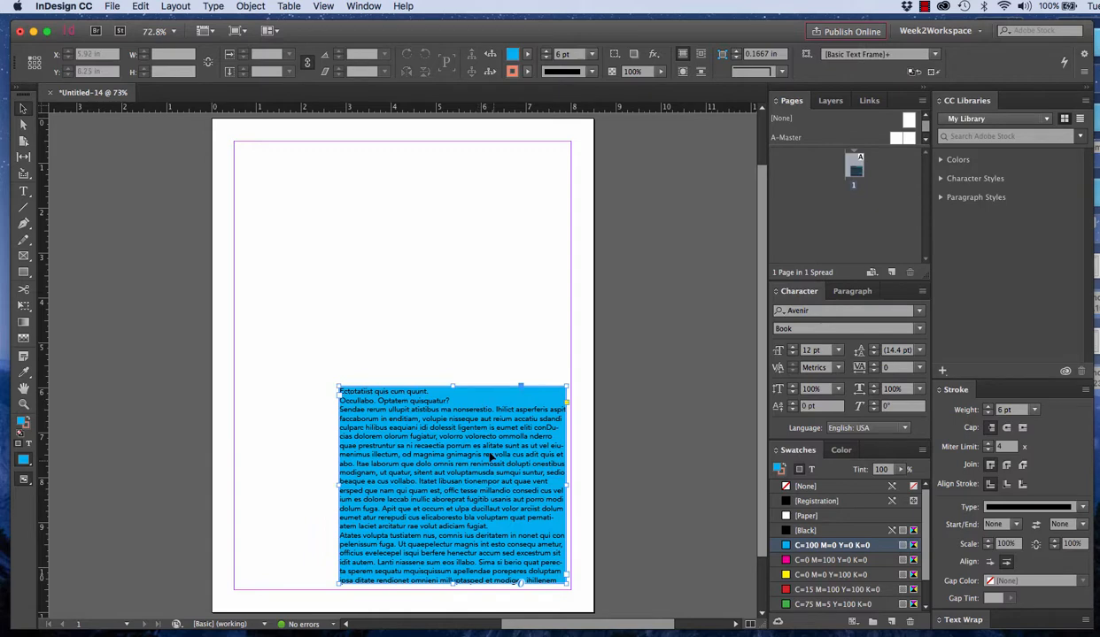
pyautogui.click(525, 55)
pyautogui.click(483, 72)
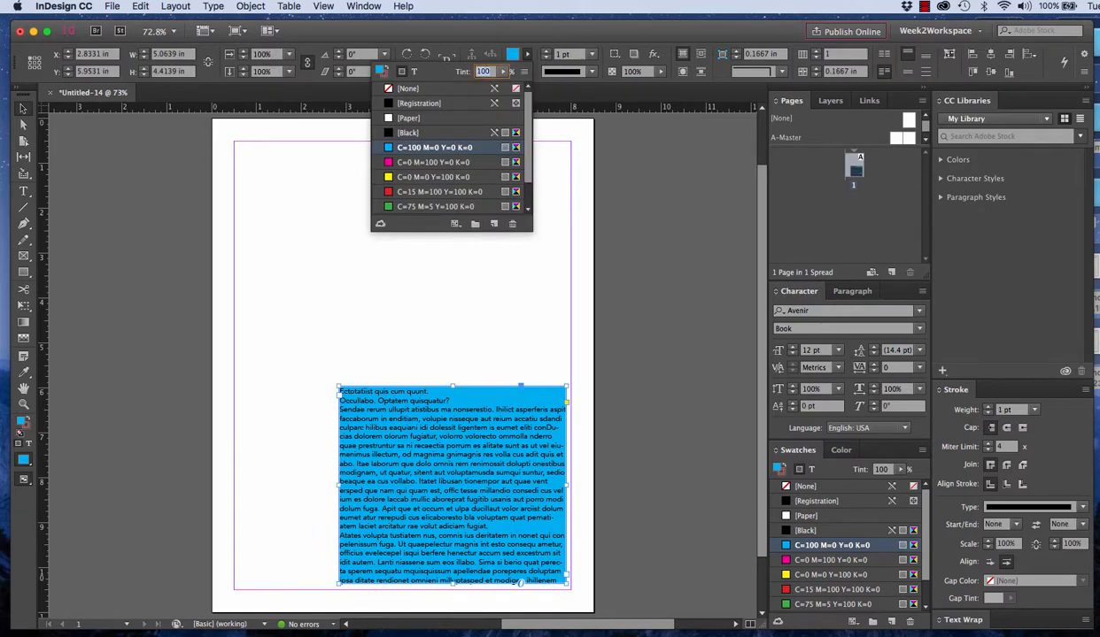
pyautogui.write('50')
pyautogui.press('Return')
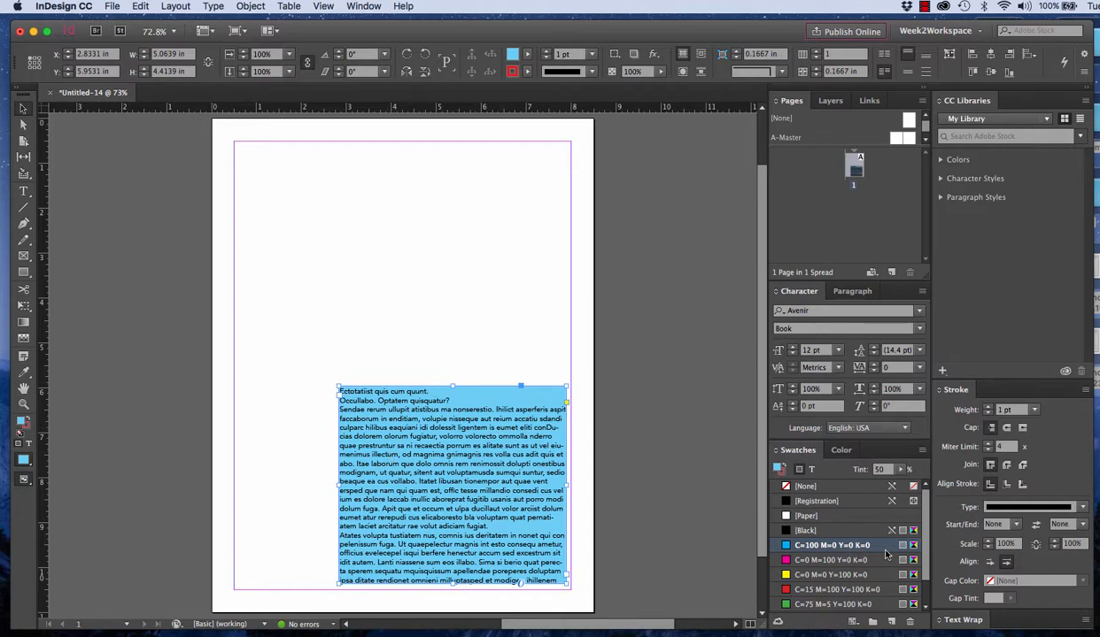
pyautogui.click(560, 363)
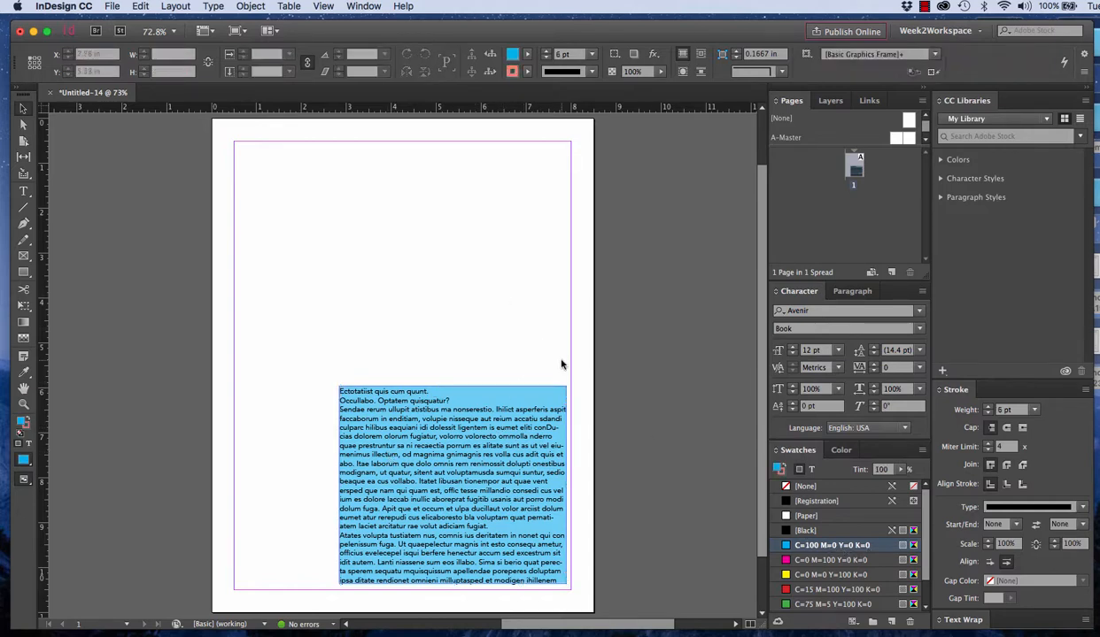